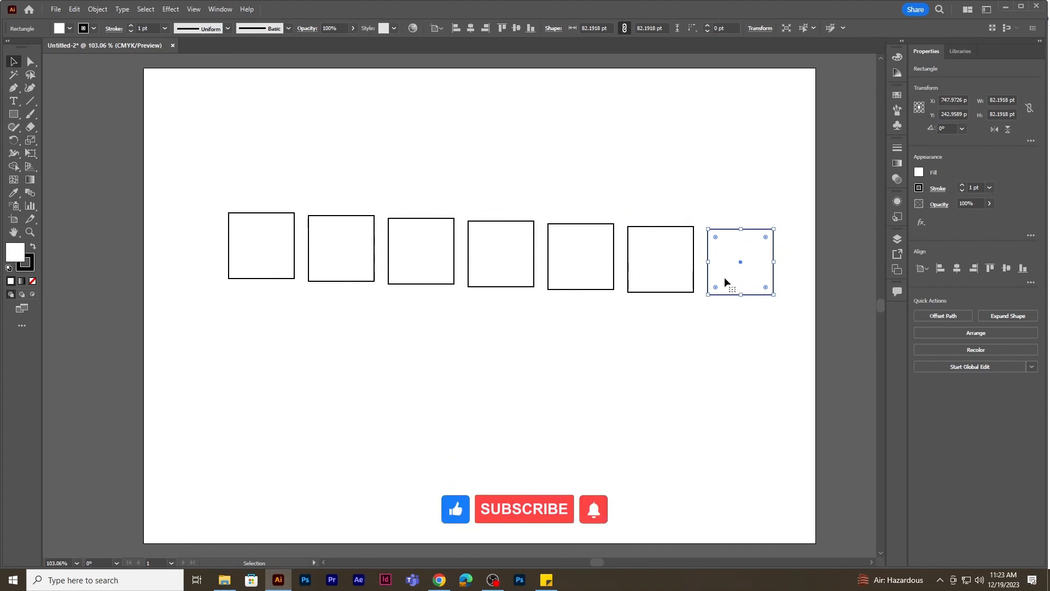
Step: Delete the six copied squares, keeping only the first one, and turn on Smart Guides
left_click_drag(766, 343, 320, 175)
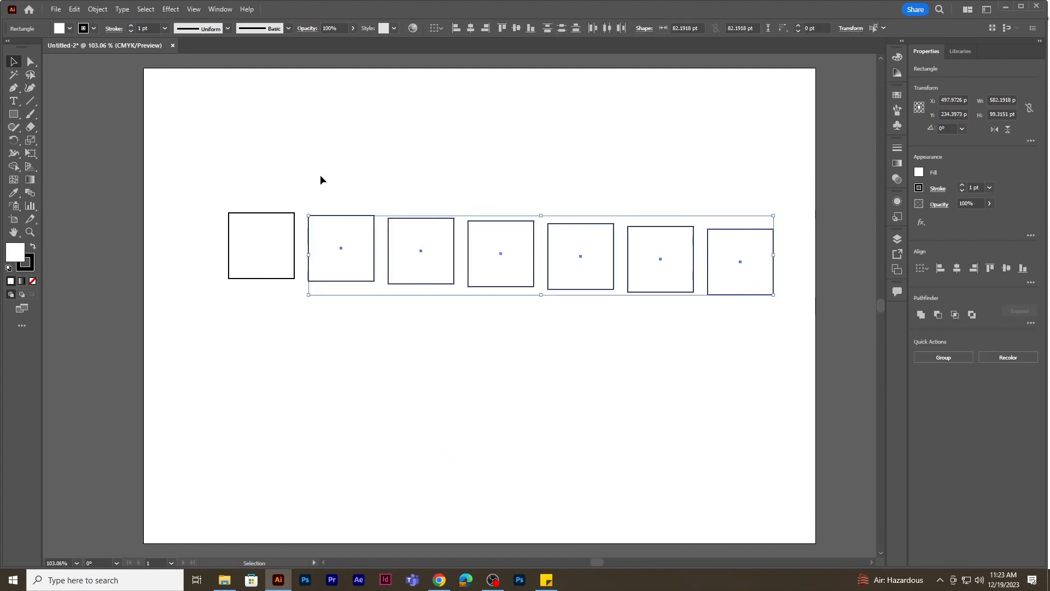
key("Delete")
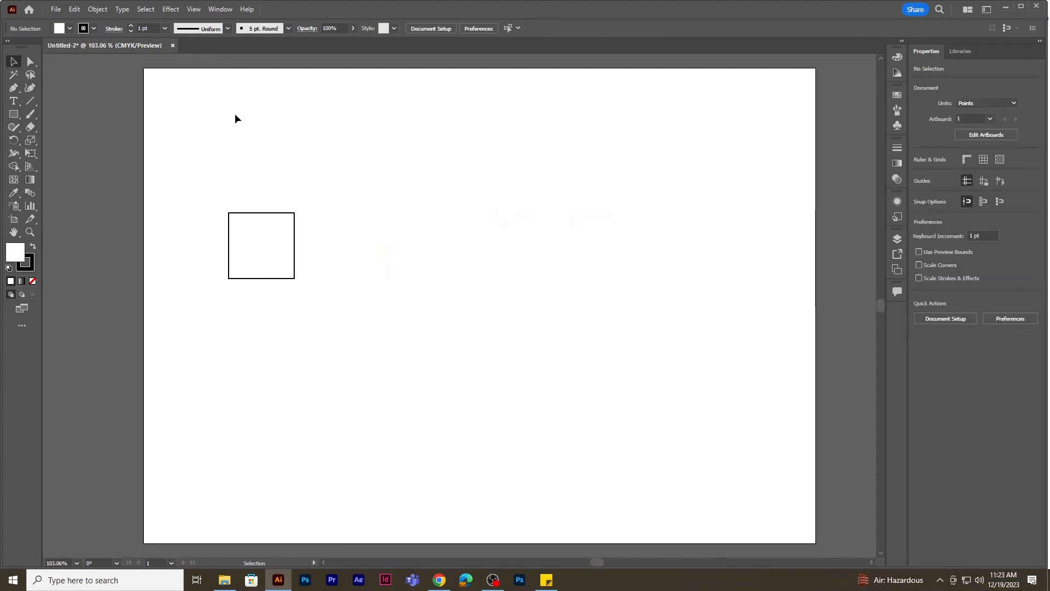
left_click(193, 9)
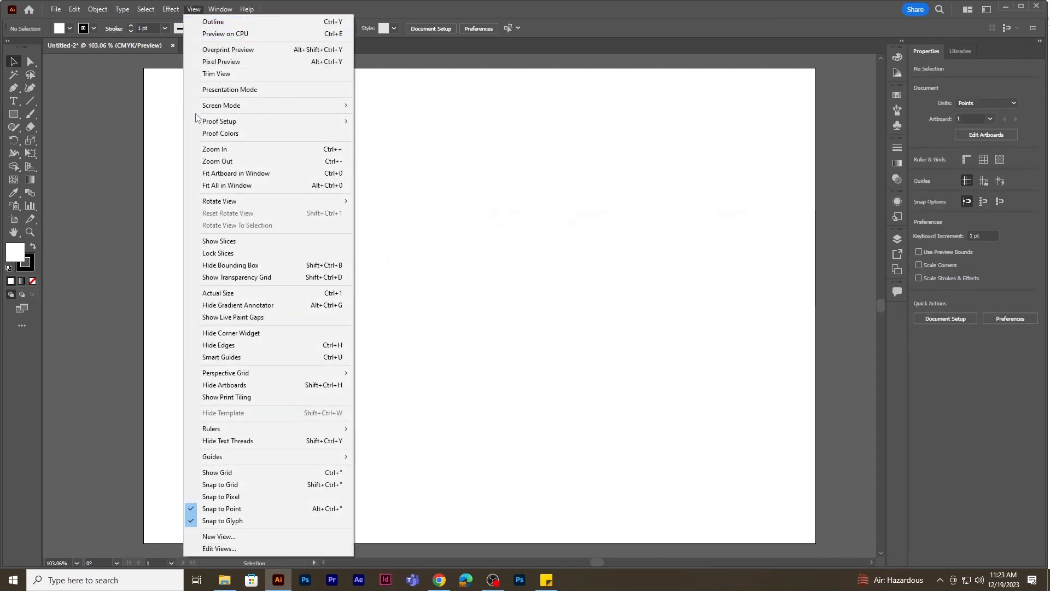
left_click(258, 358)
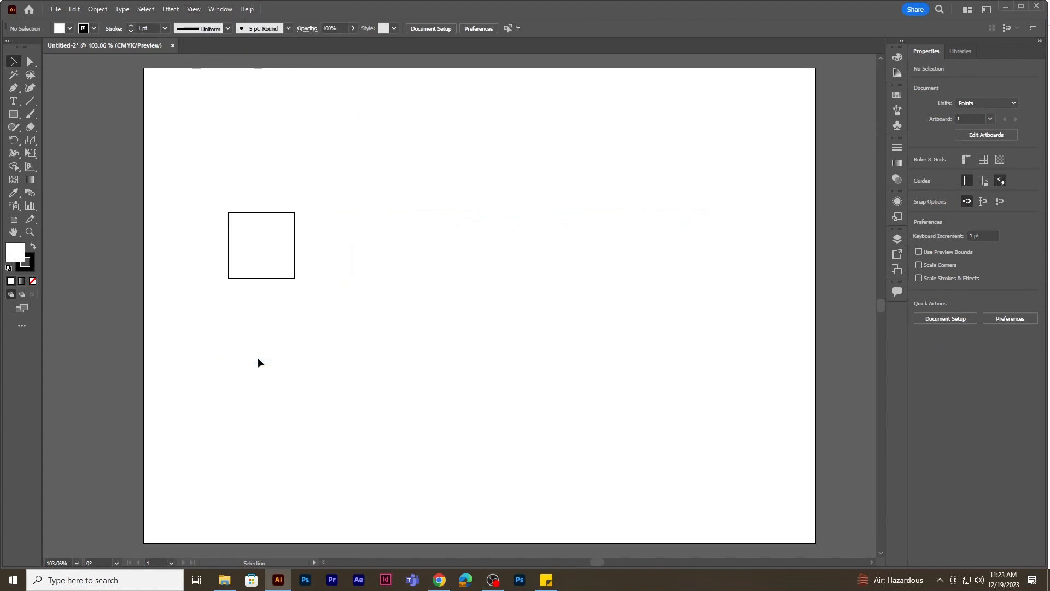
Step: Make three successive constrained copies of the square: horizontal by about 95 pt, straight down by about 97 pt, and diagonal by about 82 pt
left_click(295, 241)
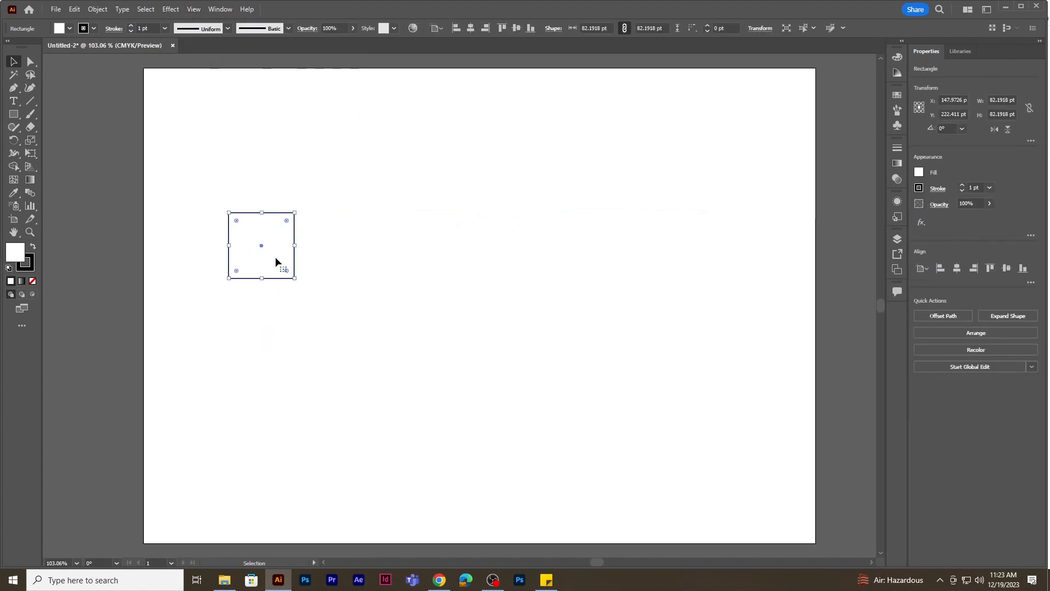
left_click_drag(277, 250, 356, 254)
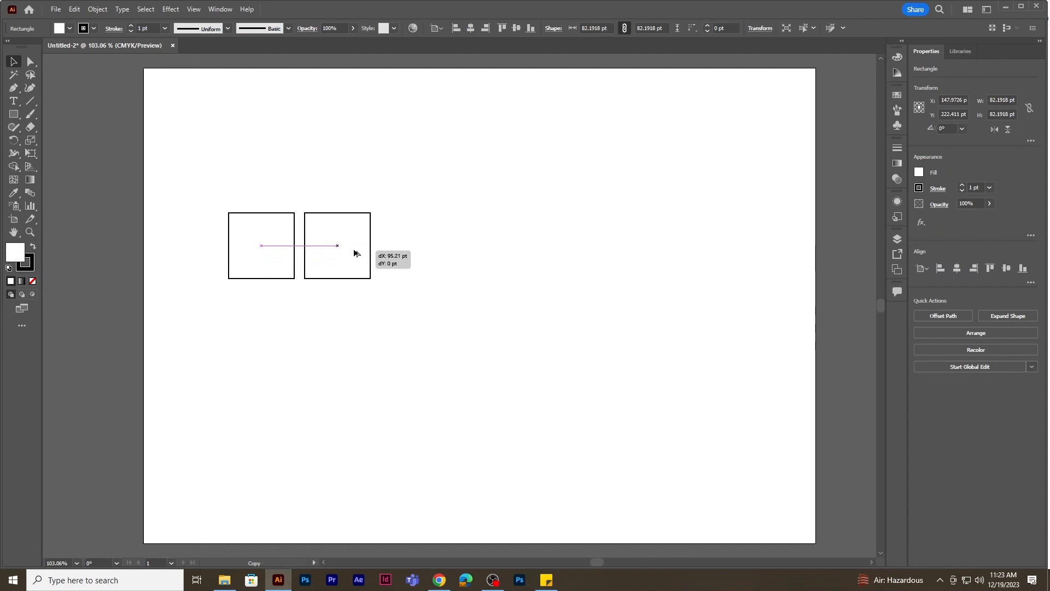
left_click_drag(356, 253, 350, 321)
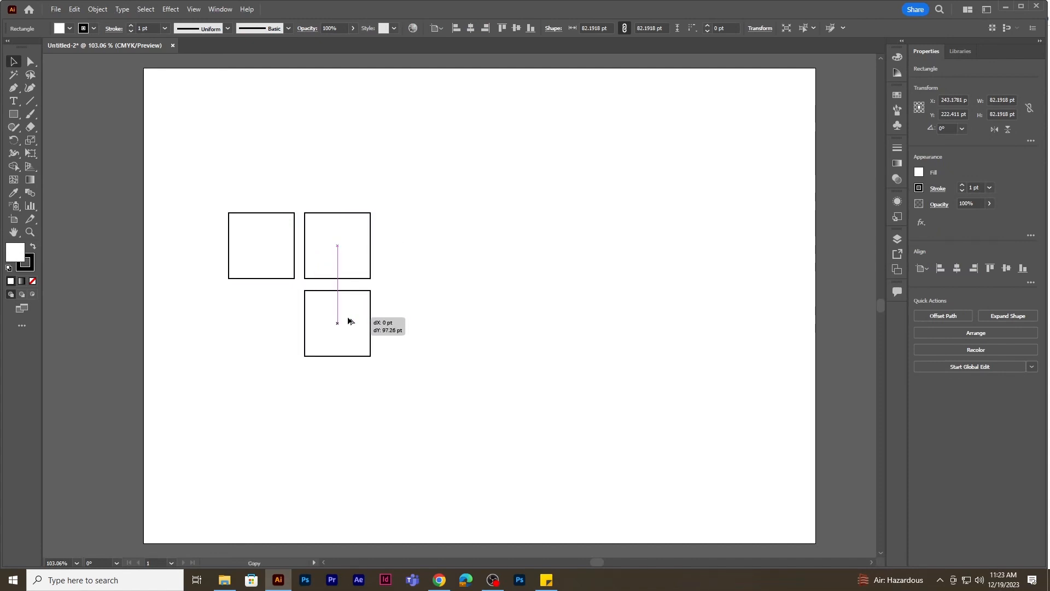
left_click_drag(350, 321, 350, 321)
left_click_drag(350, 321, 413, 387)
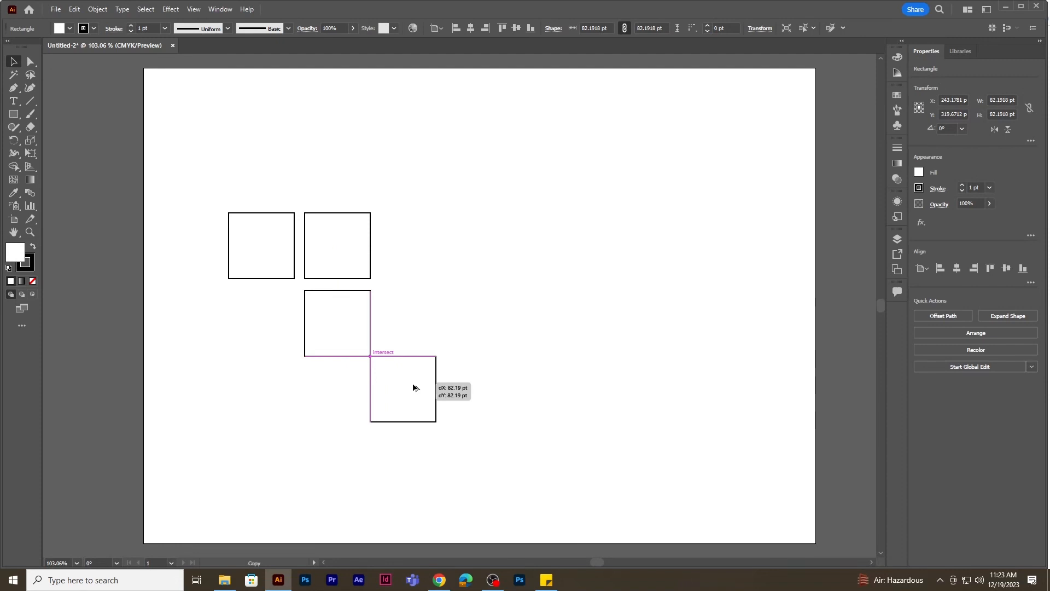
left_click_drag(413, 388, 413, 384)
Step: Delete the three copies, leaving the original square
left_click(479, 293)
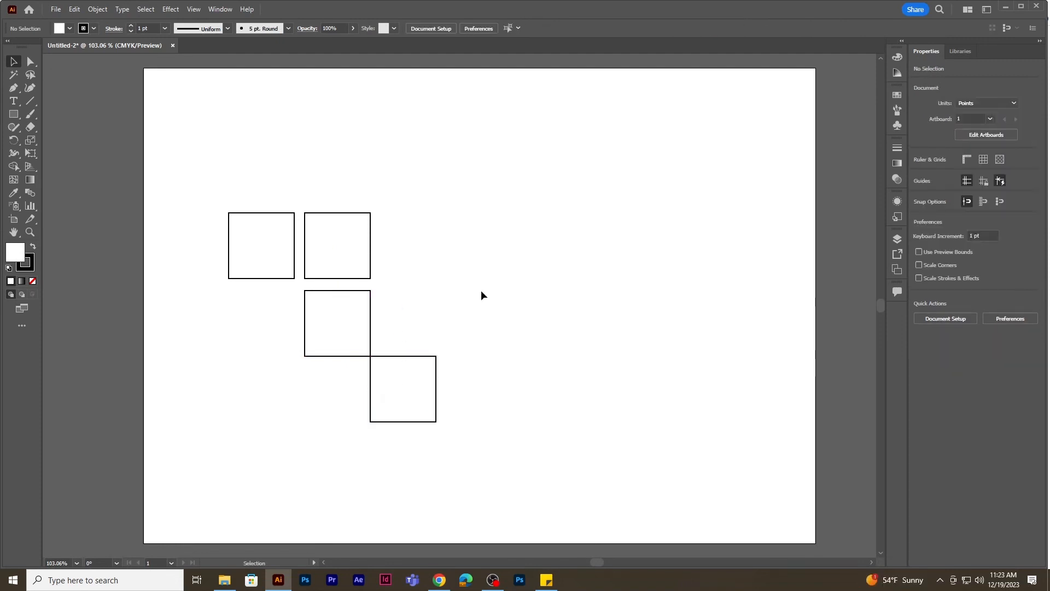
left_click_drag(330, 181, 466, 434)
key("Delete")
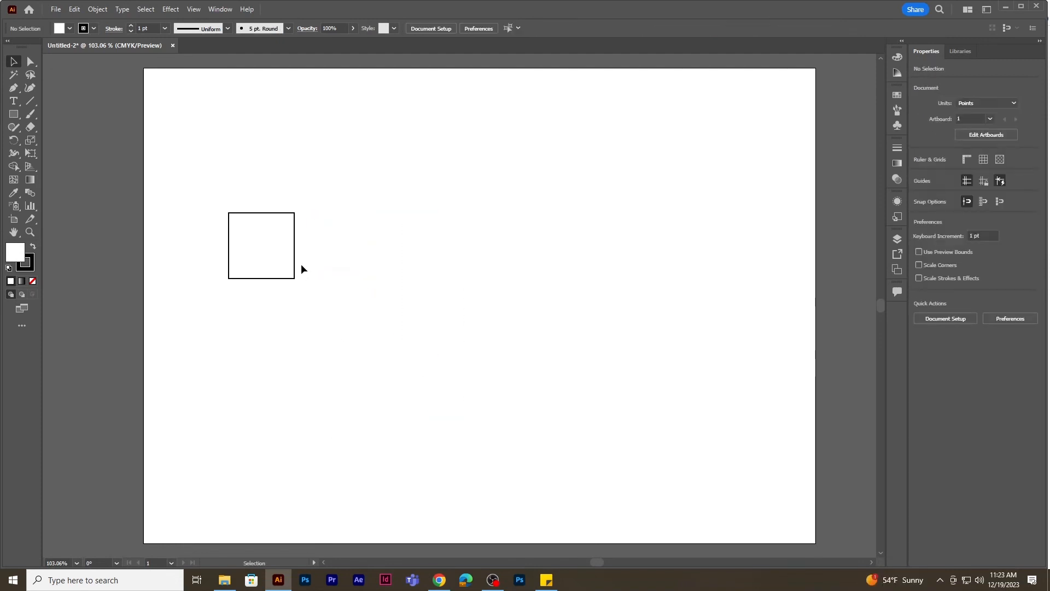
Step: Copy the square horizontally by about 92 pt and repeat the copy to make a row of seven squares
left_click(294, 254)
left_click_drag(284, 261, 359, 260)
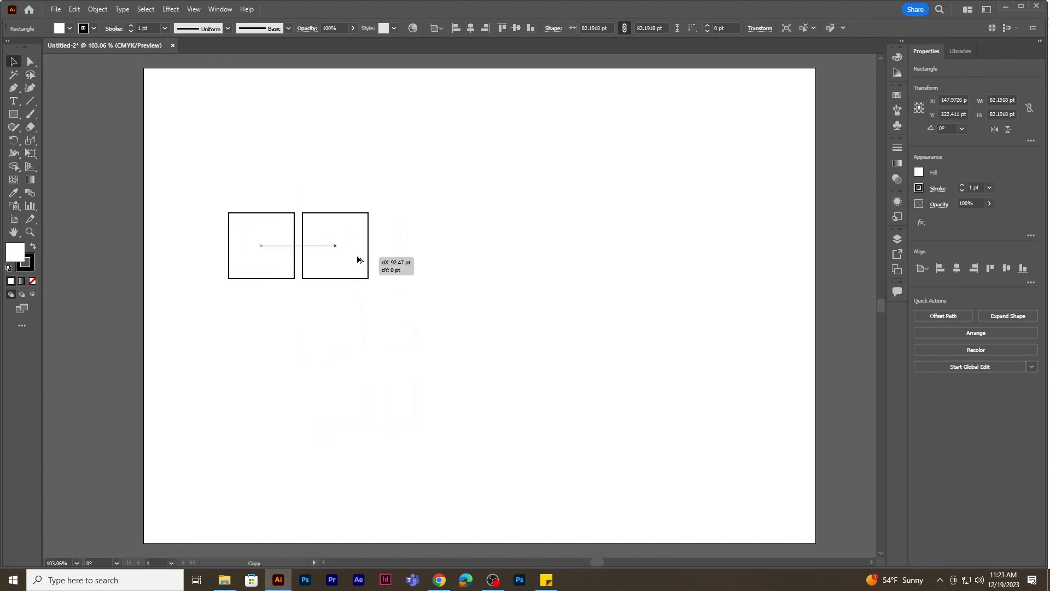
left_click_drag(358, 257, 357, 257)
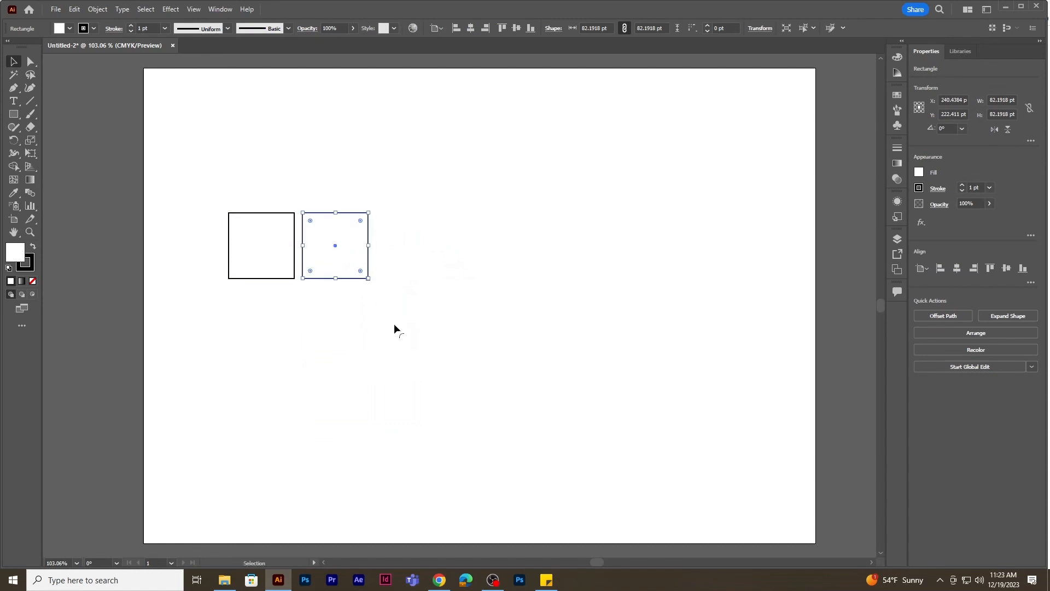
key("ctrl+d")
key("ctrl+d")
key("ctrl+d")
key("ctrl+d")
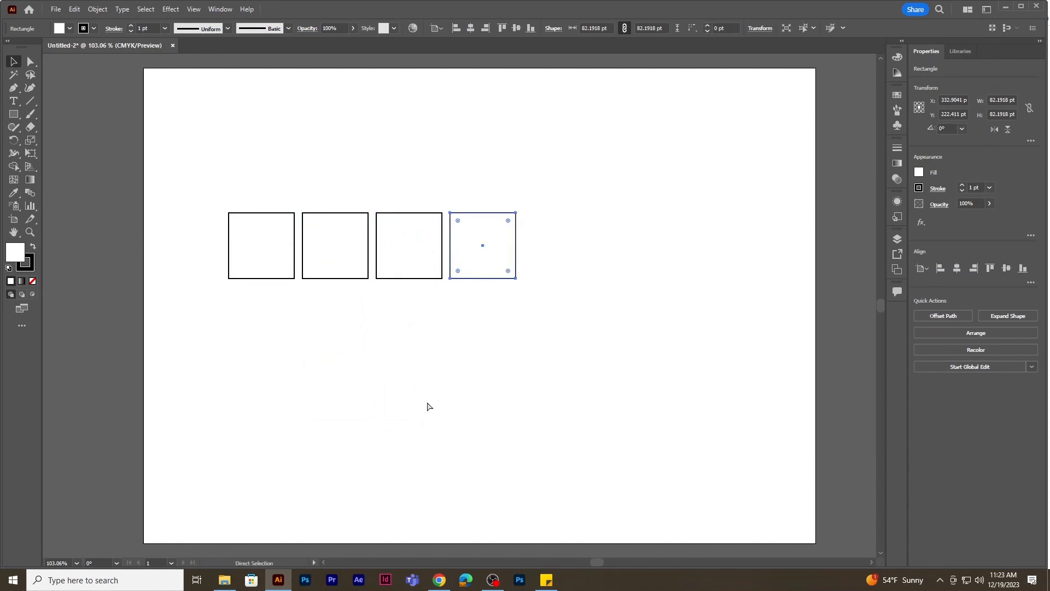
key("ctrl+d")
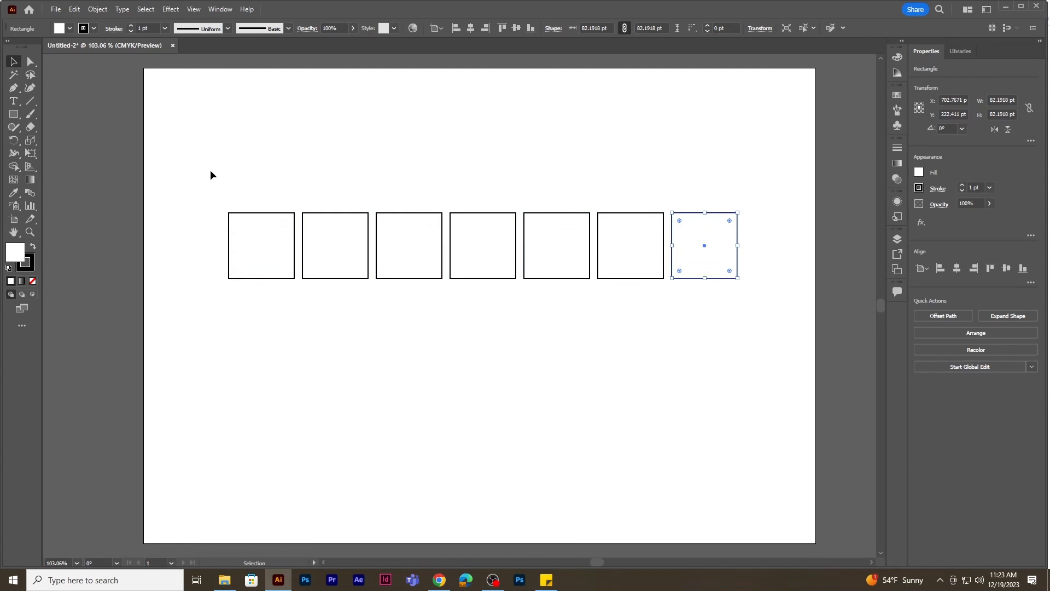
Step: Move the row of squares near the artboard's upper edge and copy it down by about 92 pt repeatedly, making six rows
left_click_drag(210, 170, 724, 296)
left_click_drag(572, 263, 566, 221)
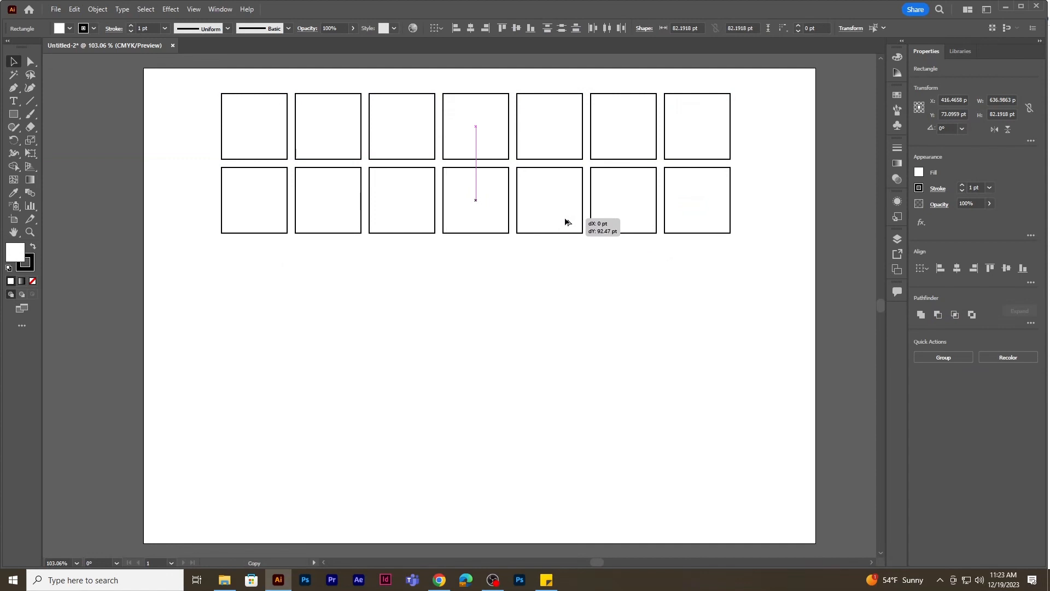
left_click_drag(565, 221, 566, 221, "alt")
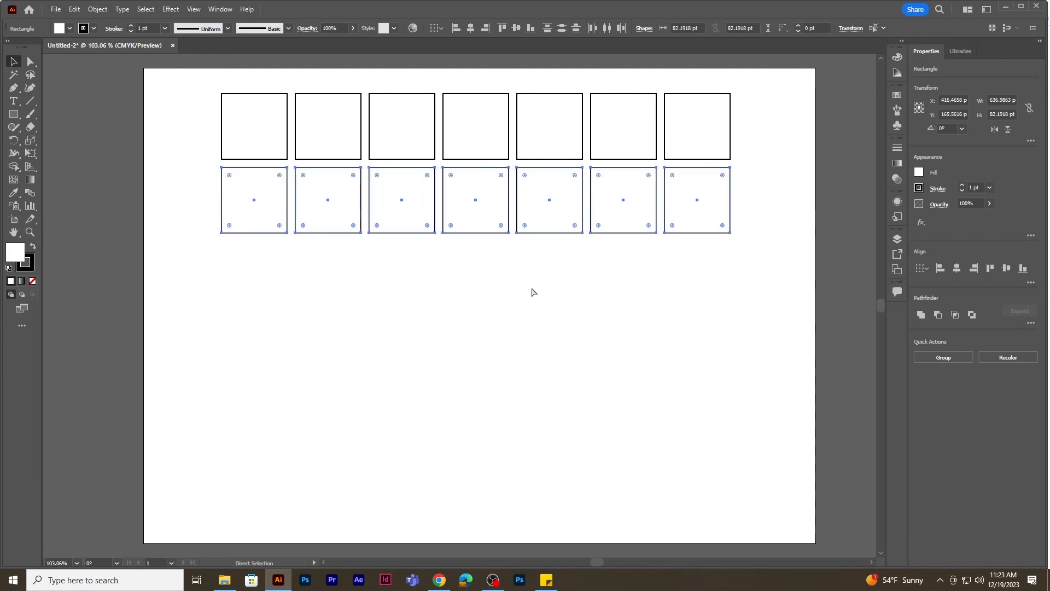
key("ctrl+d")
key("ctrl+d")
key("ctrl+d")
key("ctrl+d")
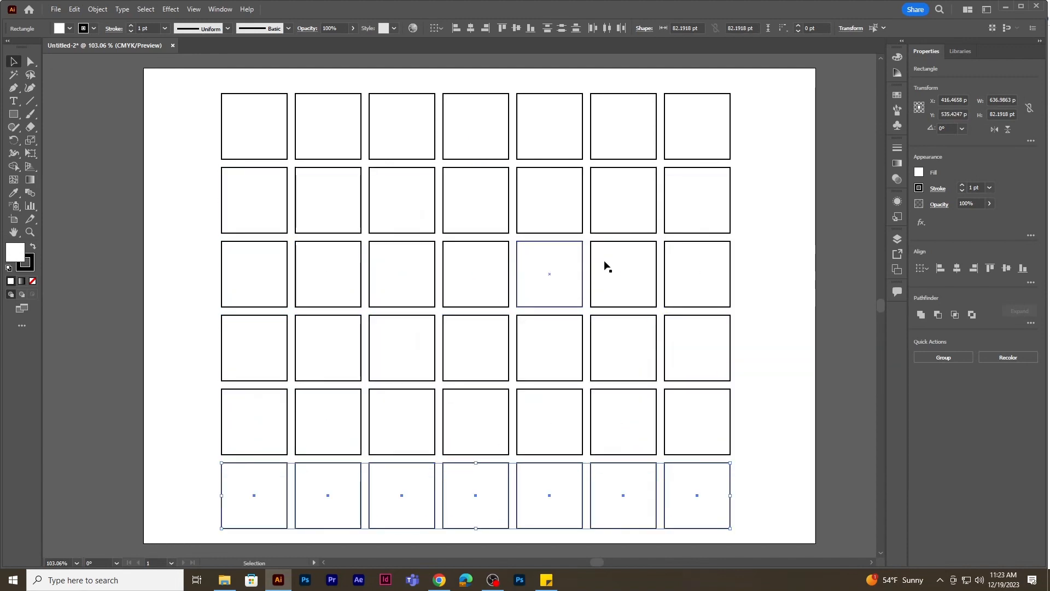
Step: Delete the entire grid of squares from the artboard
left_click(763, 257)
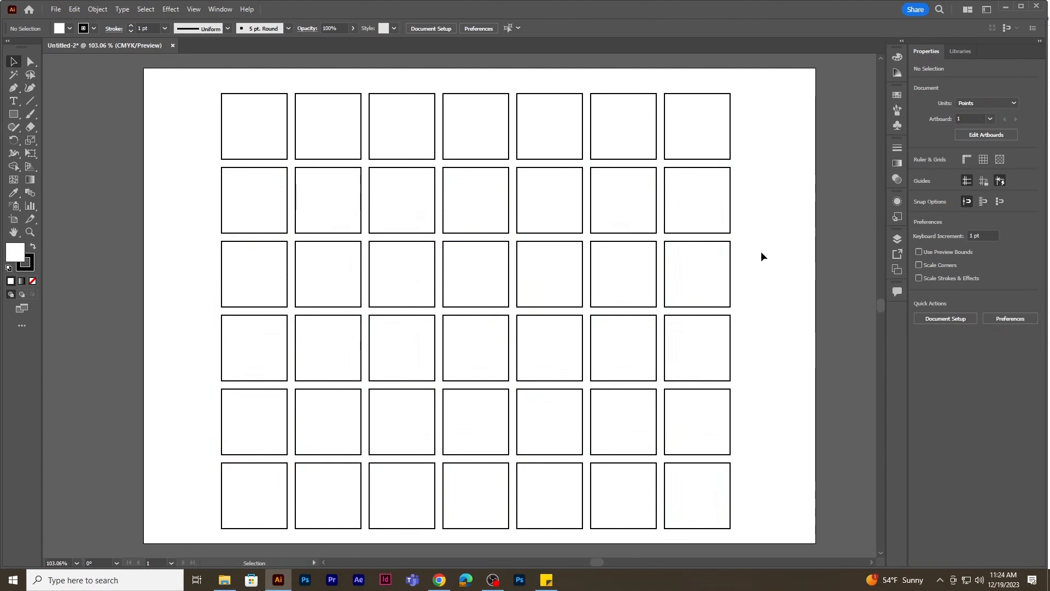
left_click_drag(176, 85, 777, 524)
key("Delete")
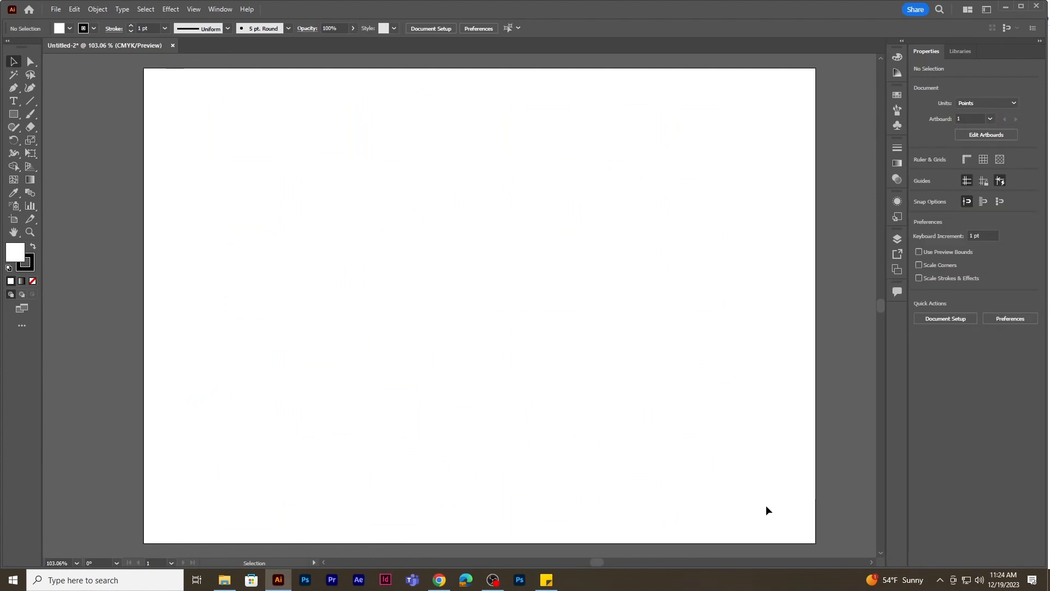
Step: Draw a square about 62 pt wide near the artboard's upper-left corner
left_click(14, 114)
left_click_drag(243, 137, 308, 192)
left_click(15, 63)
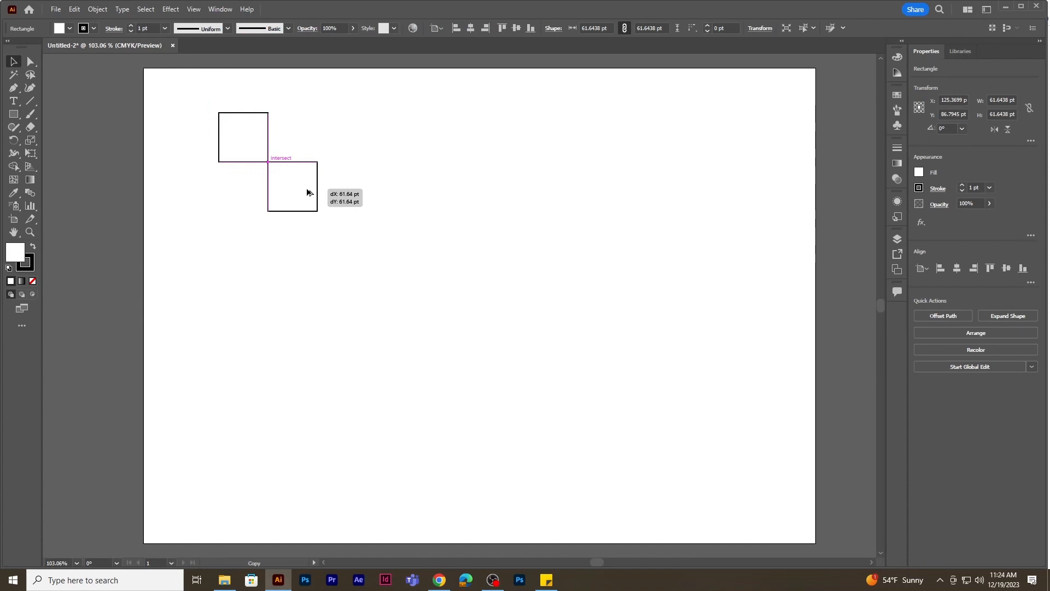
Step: Copy the small square diagonally so the corners meet, and repeat the copy to make a chain of eight squares
left_click_drag(306, 192, 307, 191)
key("ctrl+d")
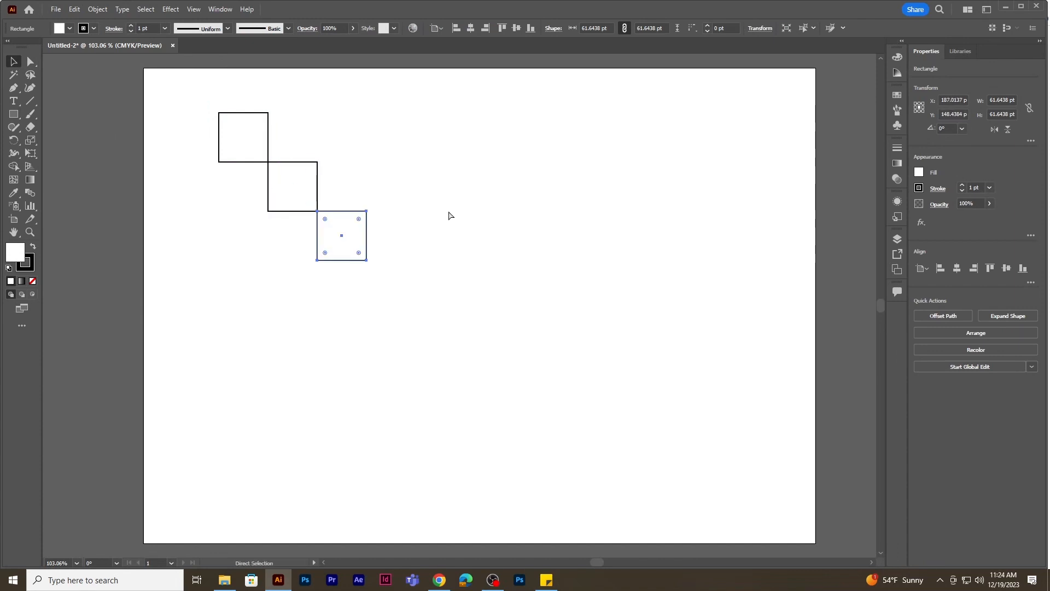
key("ctrl+d")
key("ctrl+d")
key("ctrl+d")
key("ctrl+d")
key("ctrl+d")
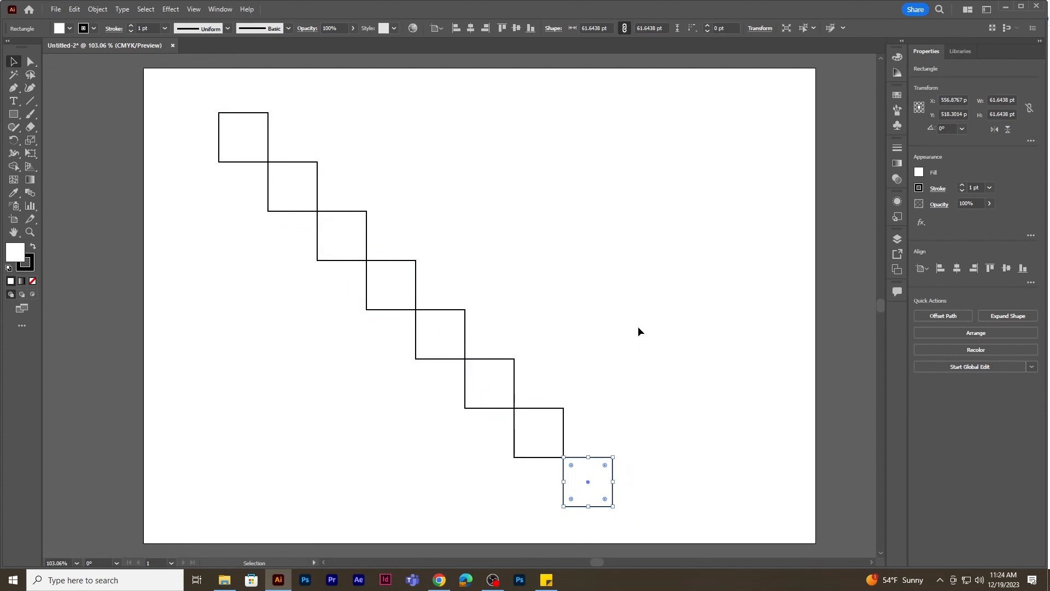
Step: Delete the whole diagonal chain of squares and check the Smart Guides setting
left_click_drag(195, 105, 650, 500)
key("Delete")
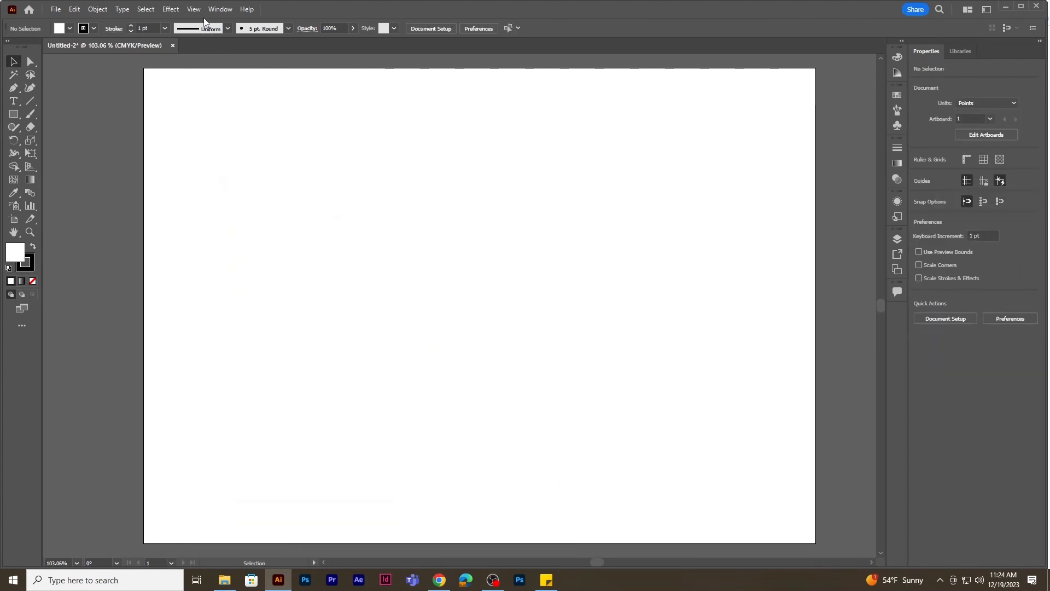
left_click(194, 10)
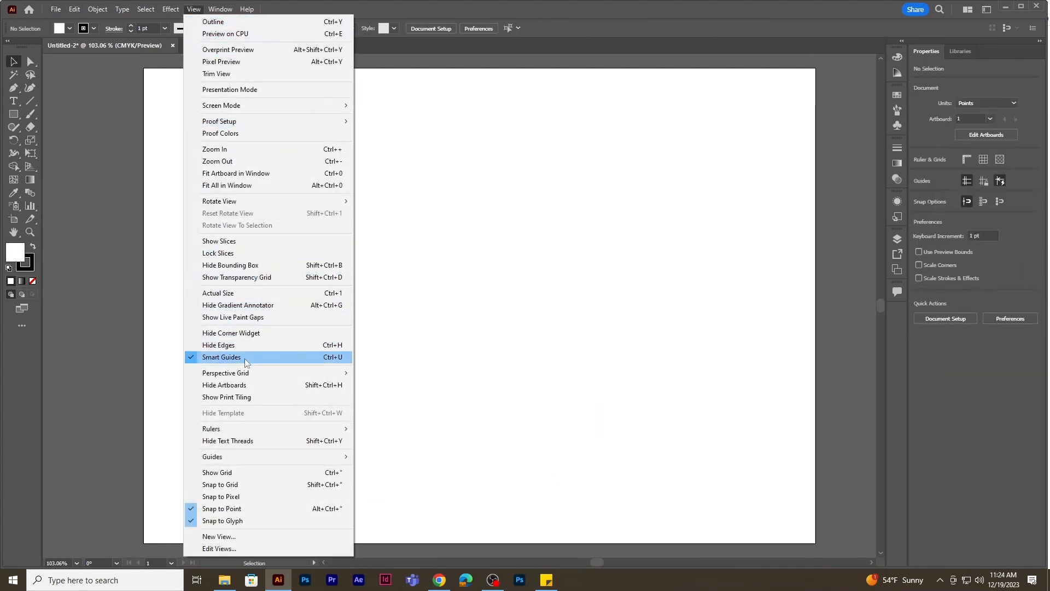
left_click(417, 5)
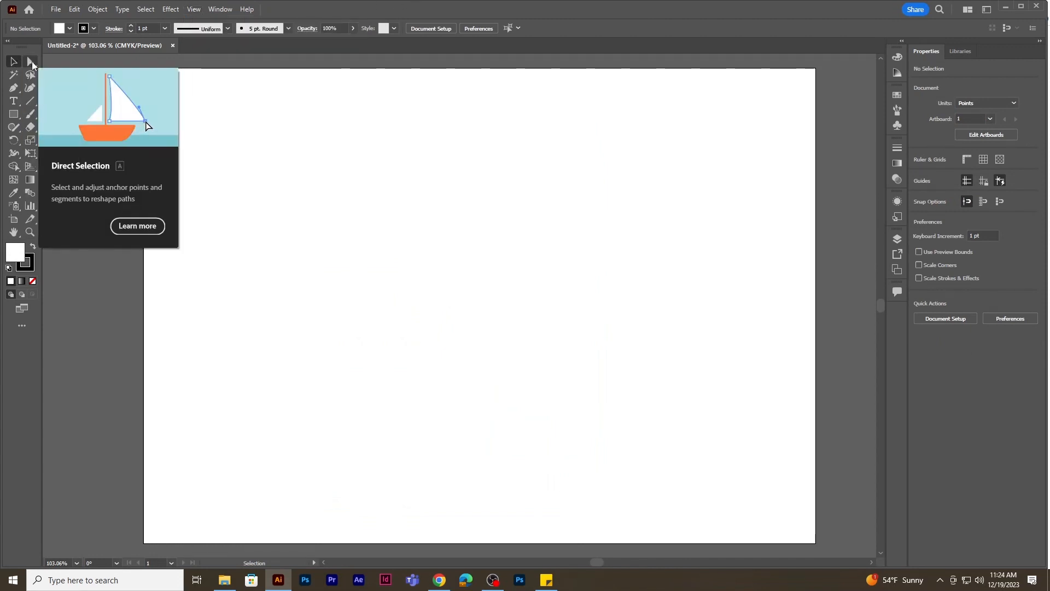
Step: Draw a square about 140 pt wide from its centre outward, near the middle of the artboard
left_click(14, 113)
left_click_drag(441, 278, 470, 334)
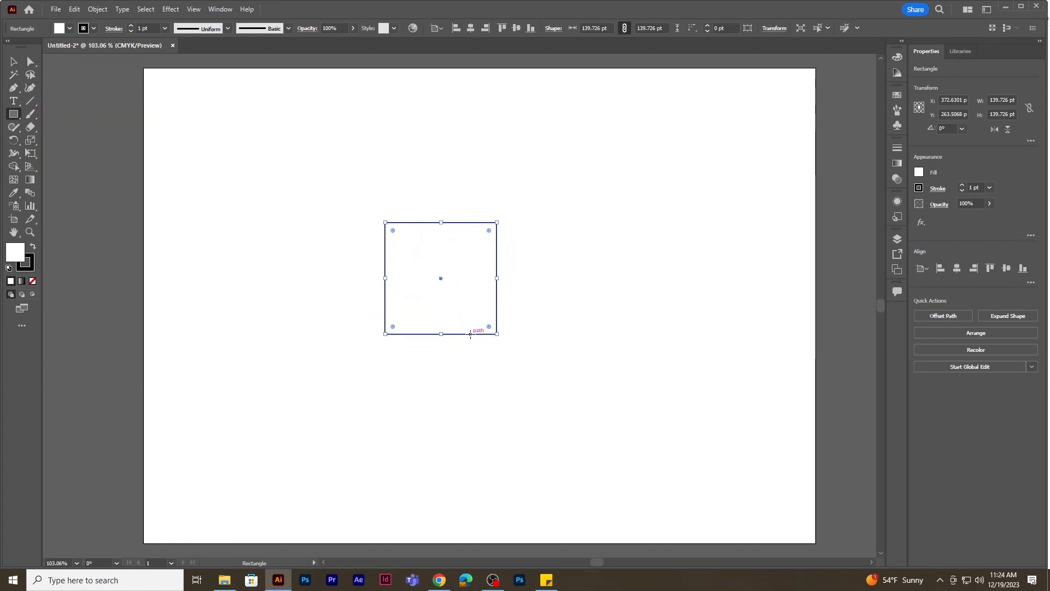
left_click(8, 63)
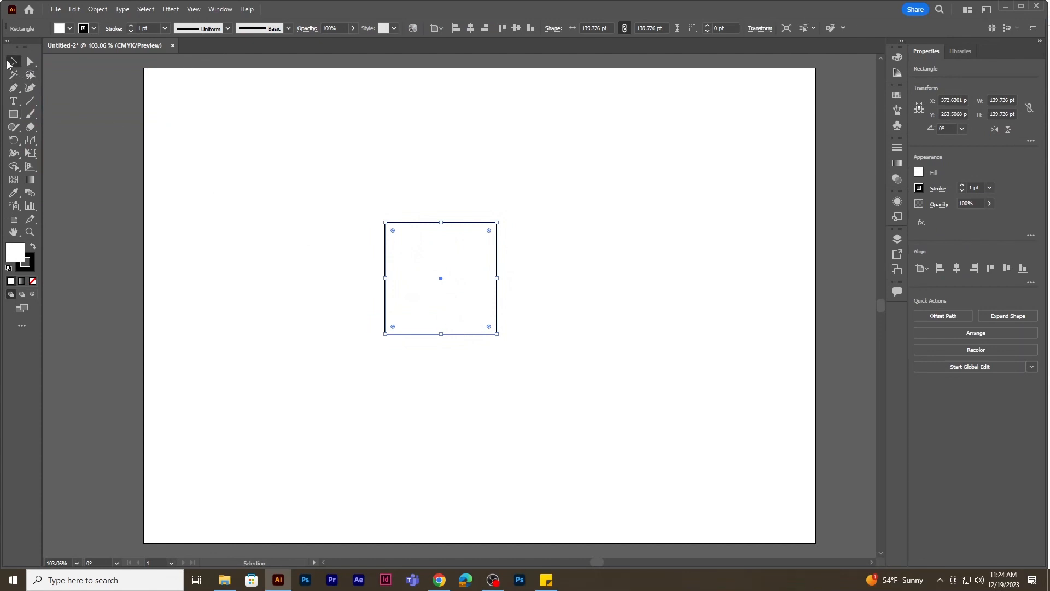
Step: Scale the square proportionally from its centre to 200 pt
left_click(490, 182)
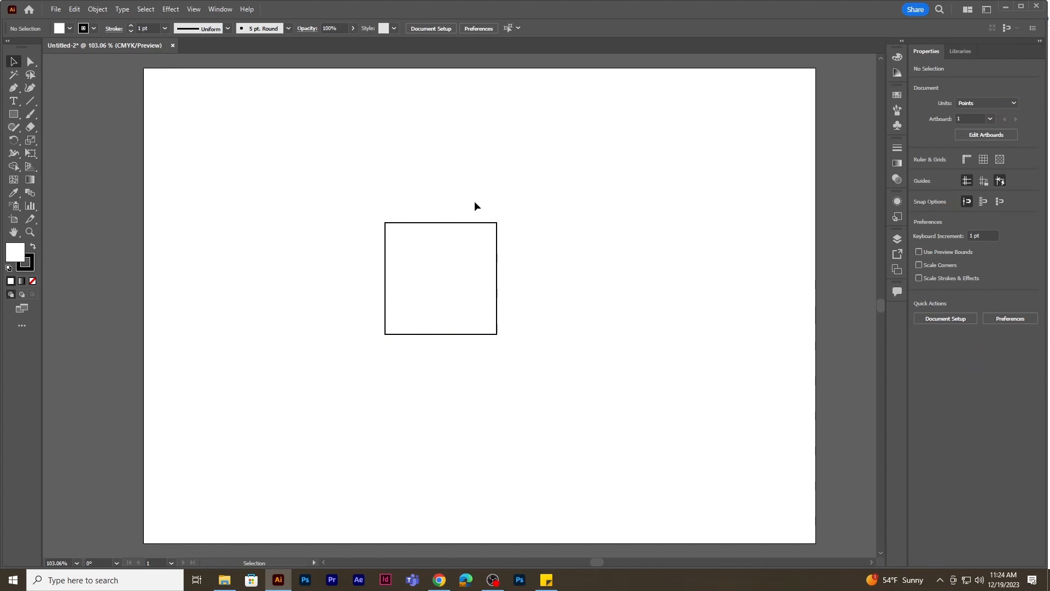
left_click(463, 255)
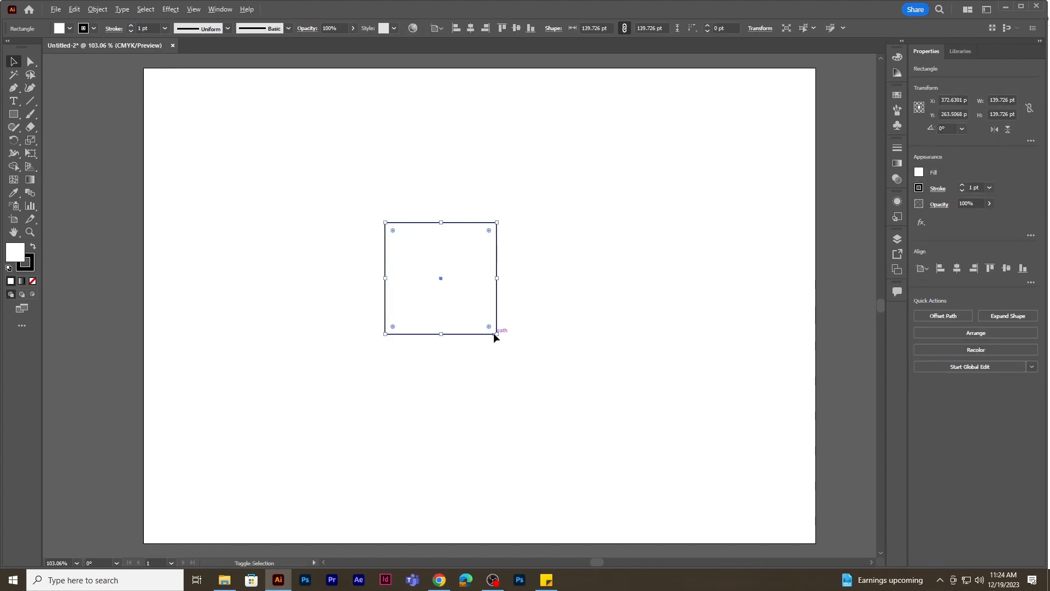
left_click_drag(497, 333, 522, 365)
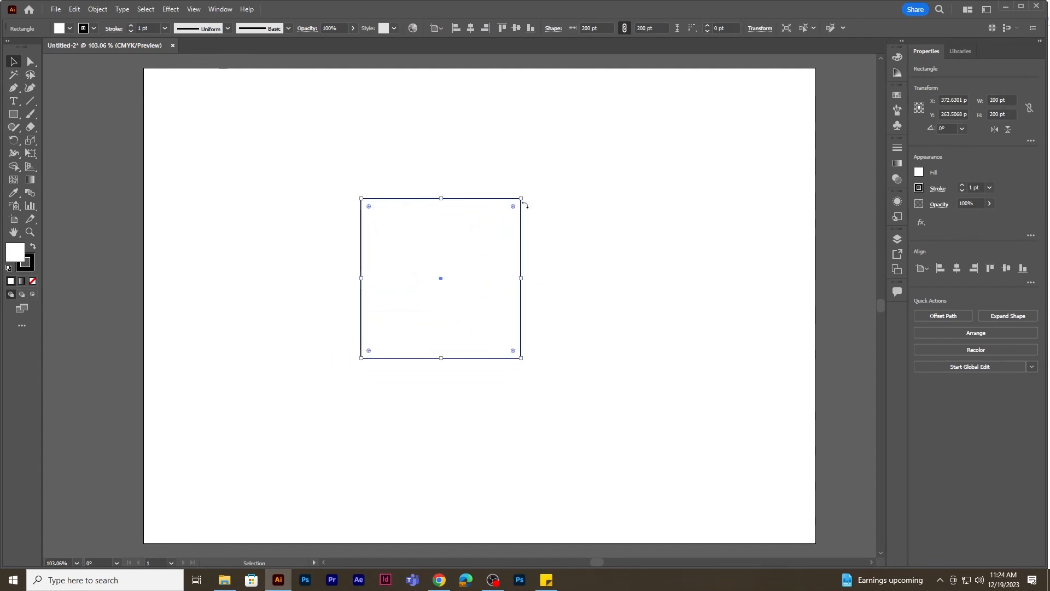
Step: Rotate the square to 225° so that it stands on its corner, undoing the first 30° attempt
left_click_drag(526, 194, 455, 214)
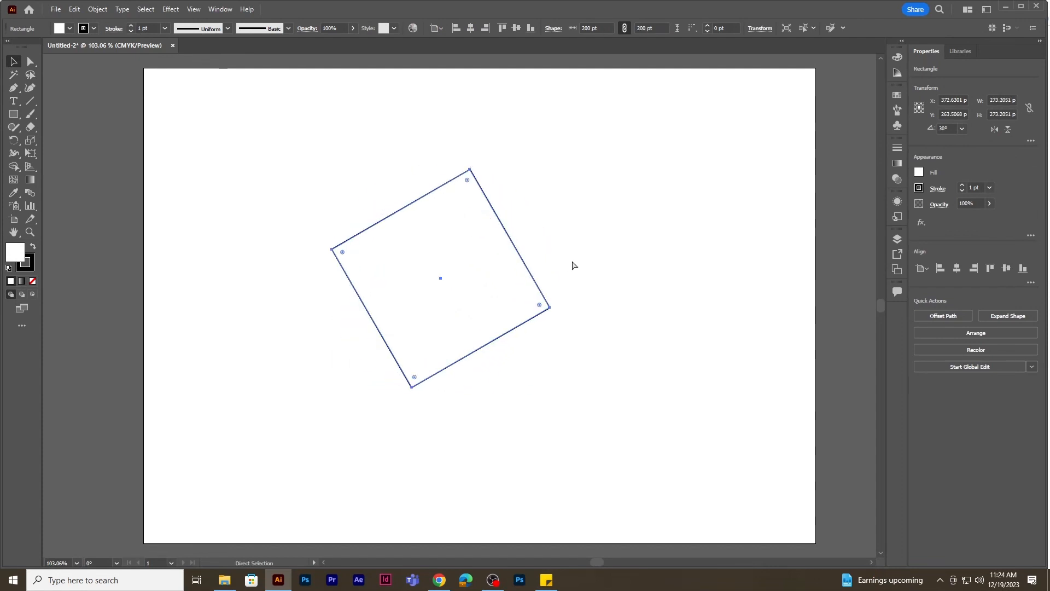
key("ctrl+z")
left_click_drag(525, 195, 525, 194)
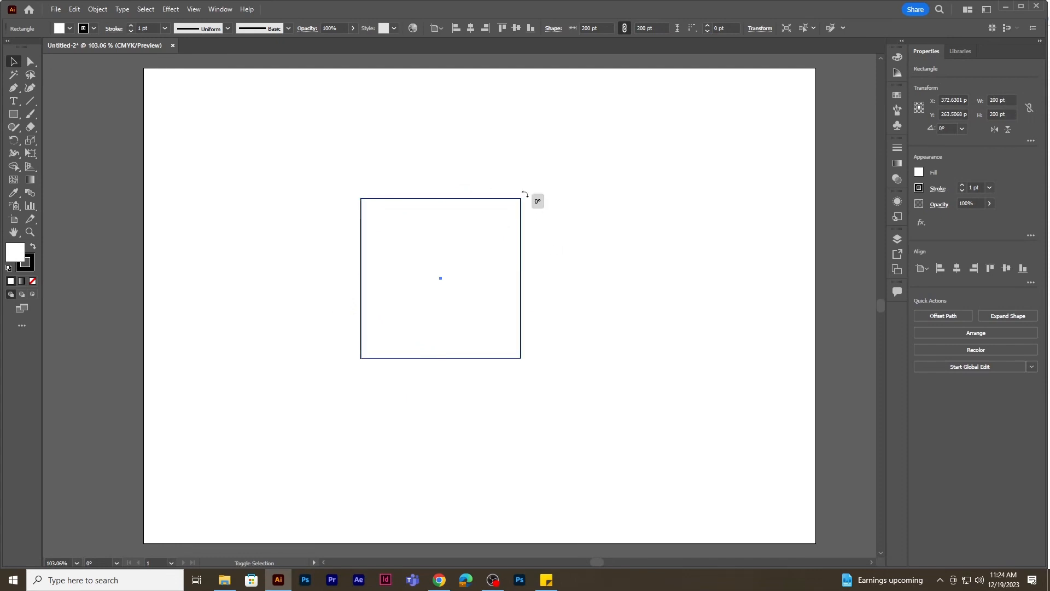
left_click_drag(525, 194, 444, 397)
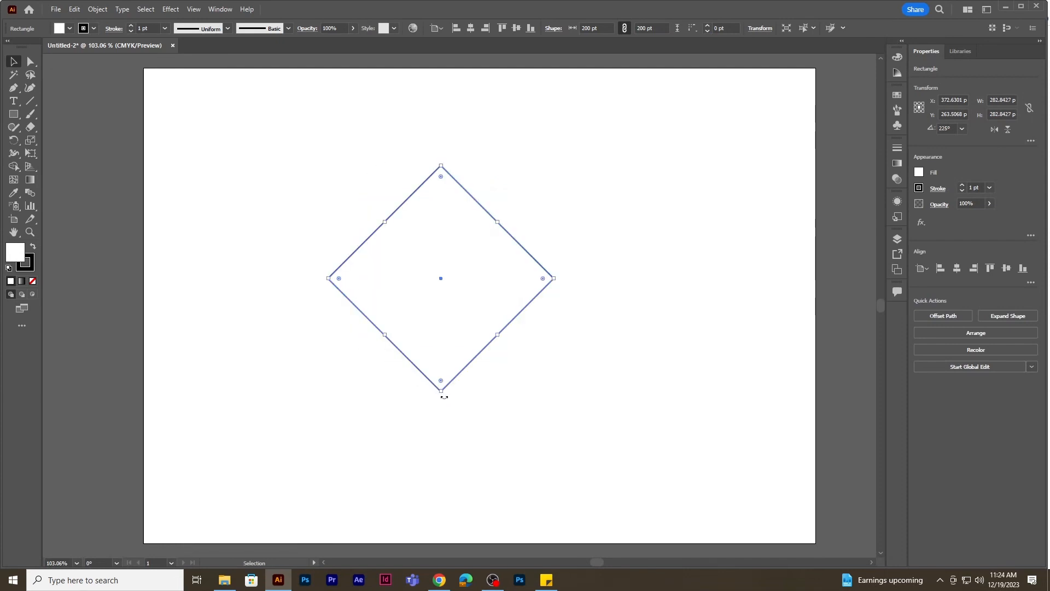
Step: Select the diamond's corner anchor points individually with the Direct Selection tool, one after another
left_click(30, 62)
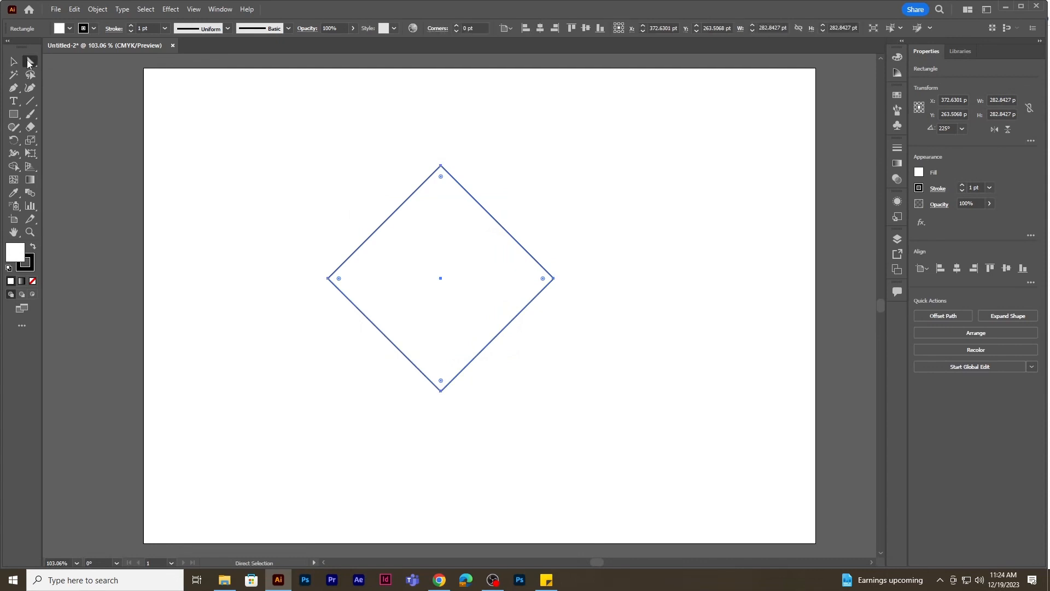
left_click(512, 158)
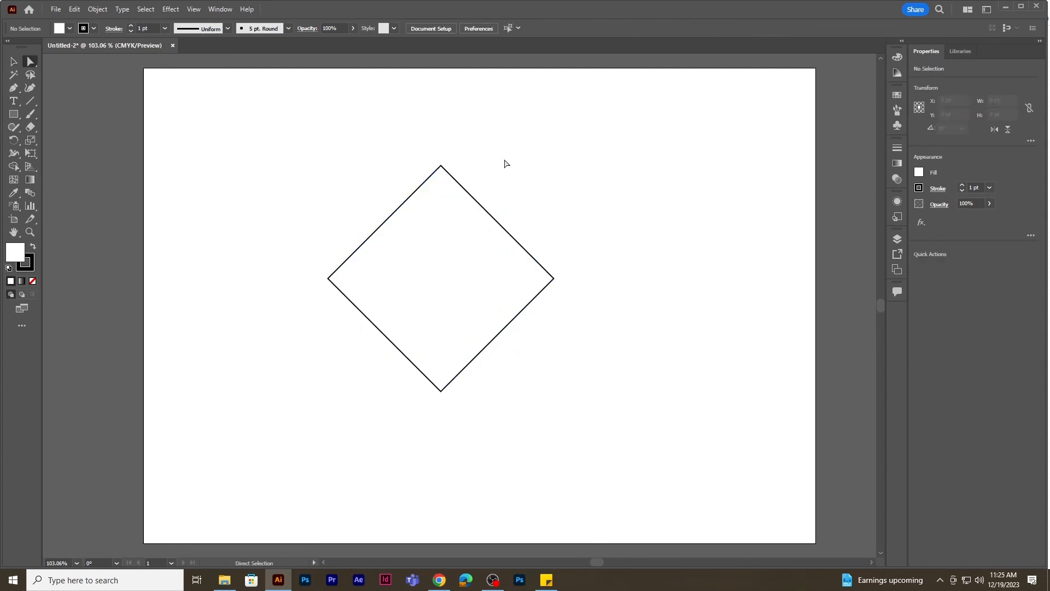
left_click(466, 212)
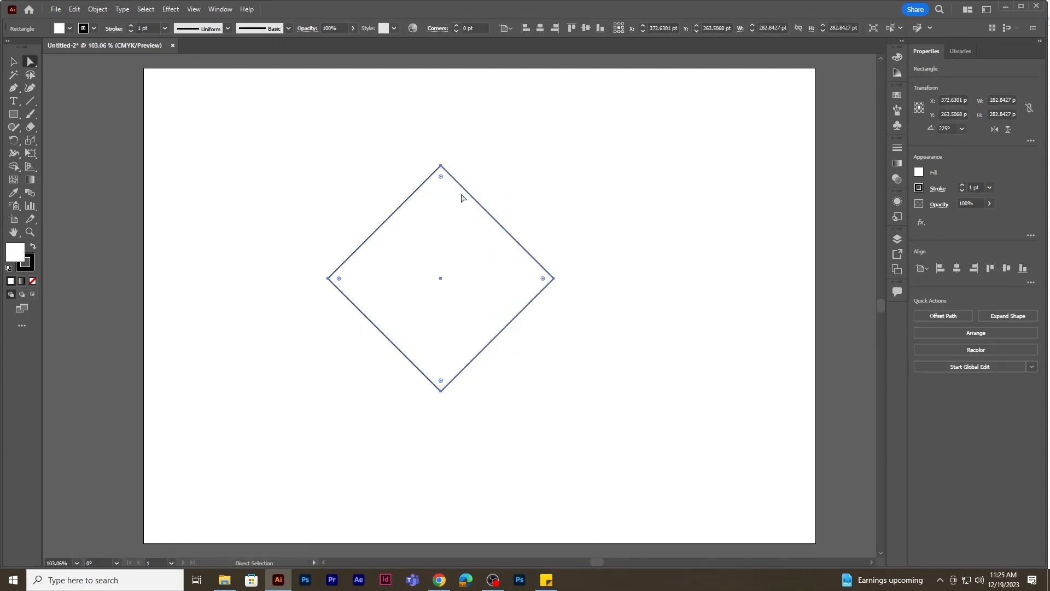
left_click(441, 390)
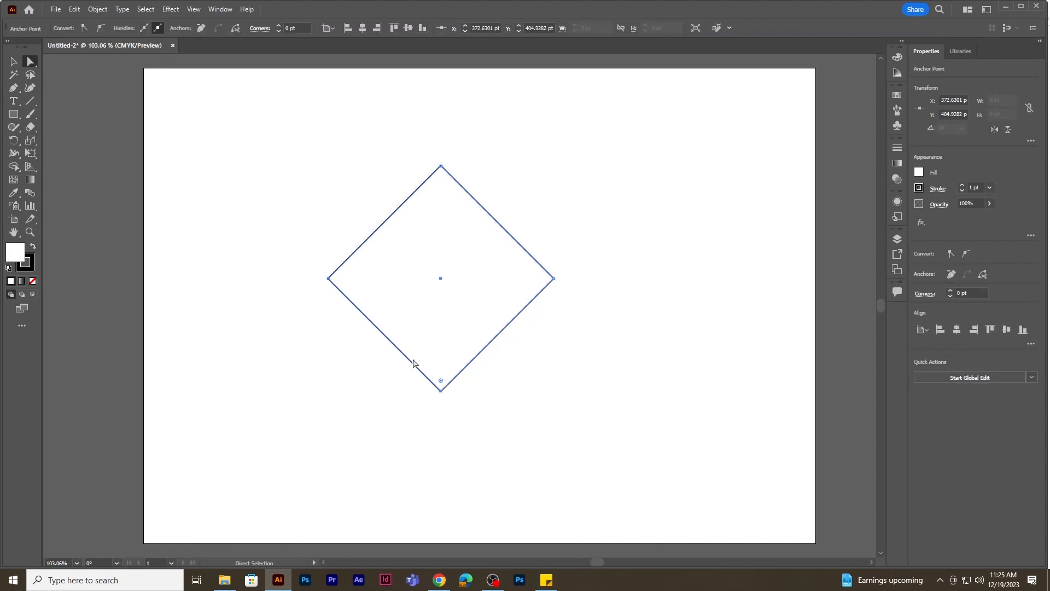
left_click(441, 166)
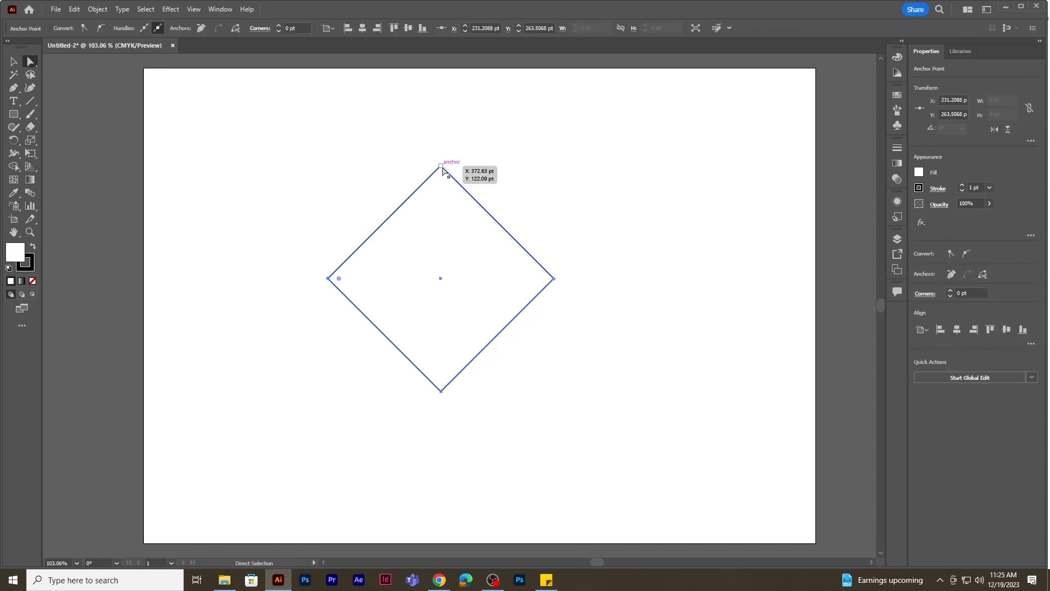
left_click(553, 278)
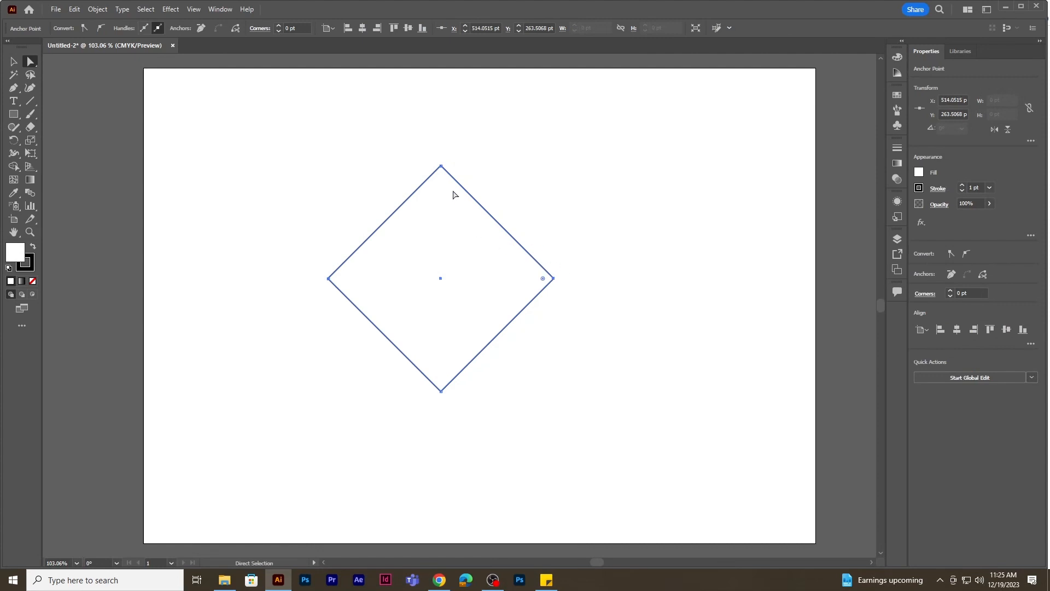
Step: Move the diamond's top anchor down past its centre and round that corner to about 150 pt, then round the bottom corner too
left_click_drag(440, 169, 434, 211)
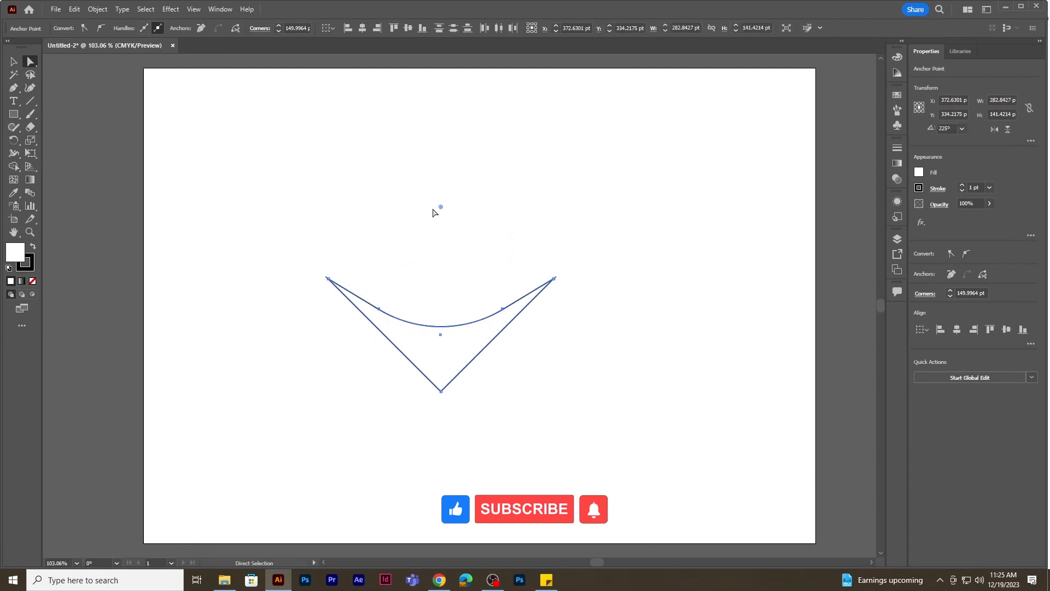
left_click(441, 393)
left_click_drag(441, 381, 488, 265)
Step: Delete the reshaped diamond and draw a square about 152 pt wide from its centre outward
key("v")
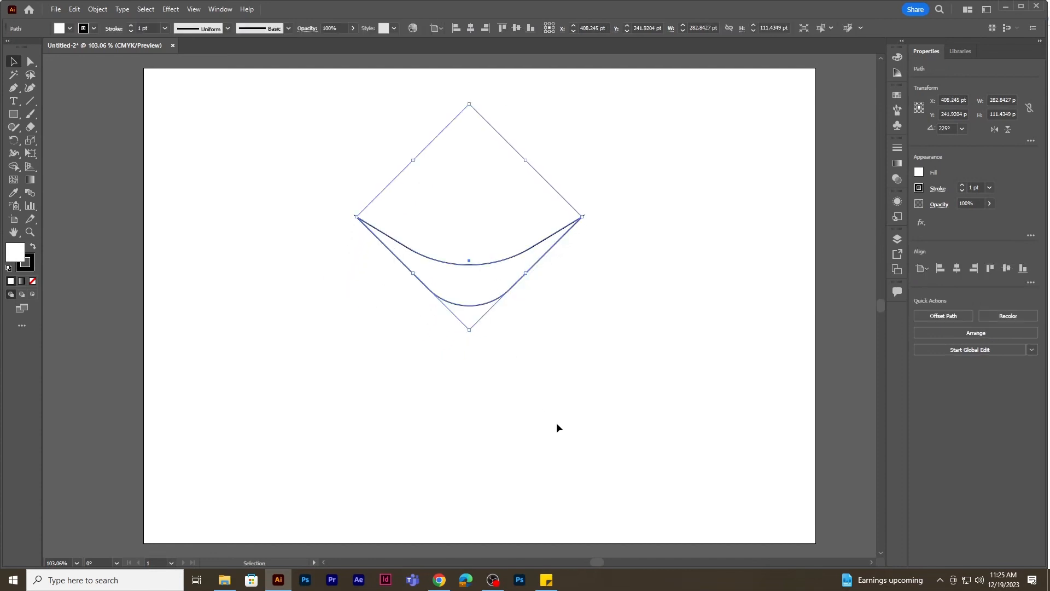
key("Delete")
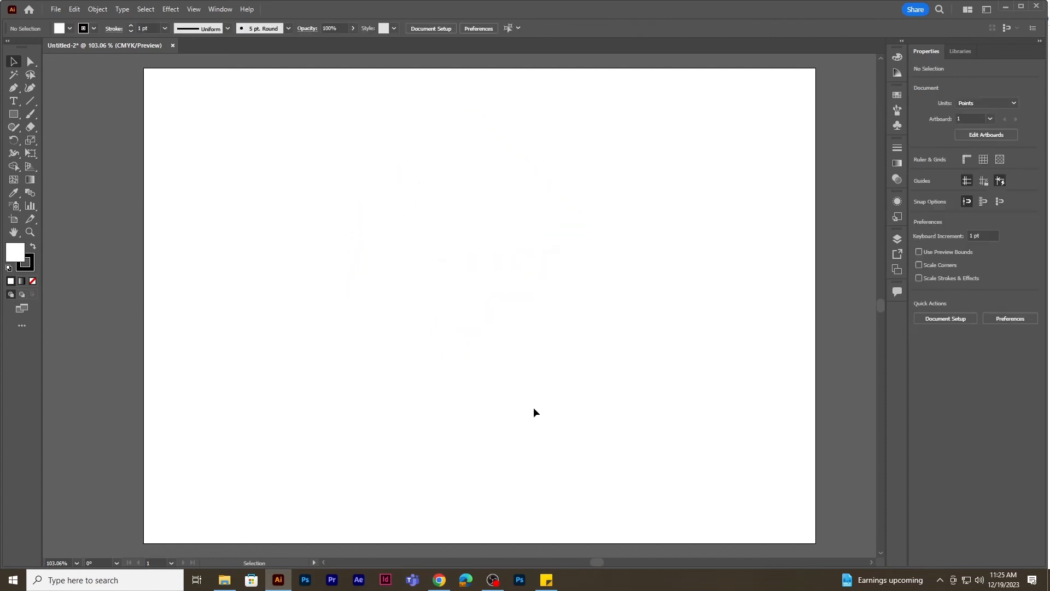
left_click(14, 116)
left_click_drag(436, 244, 484, 306)
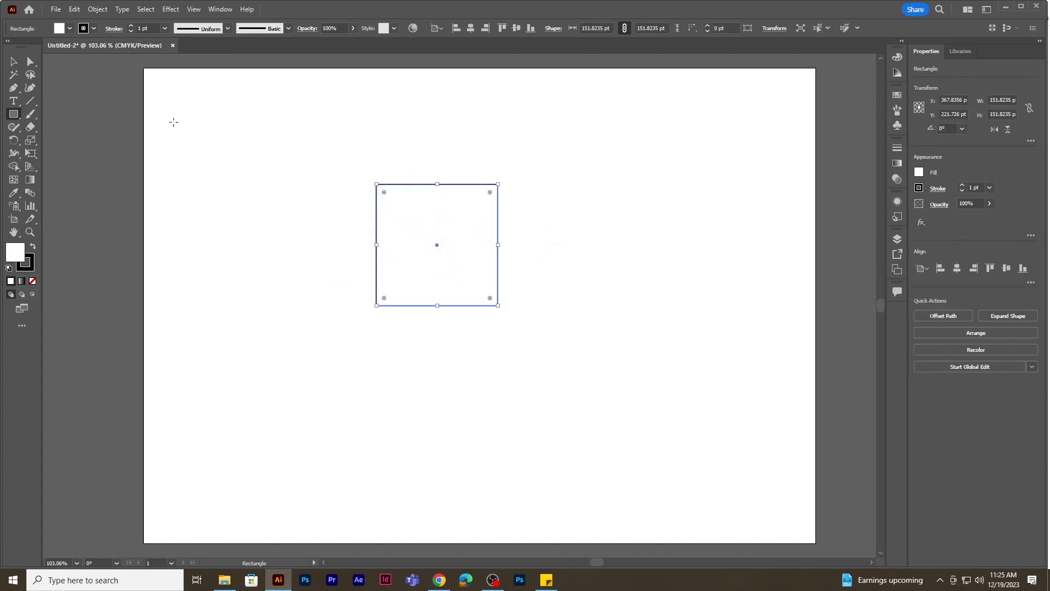
Step: Delete only the square's upper-right anchor point with the Direct Selection tool, leaving an open L-shaped path
left_click(30, 62)
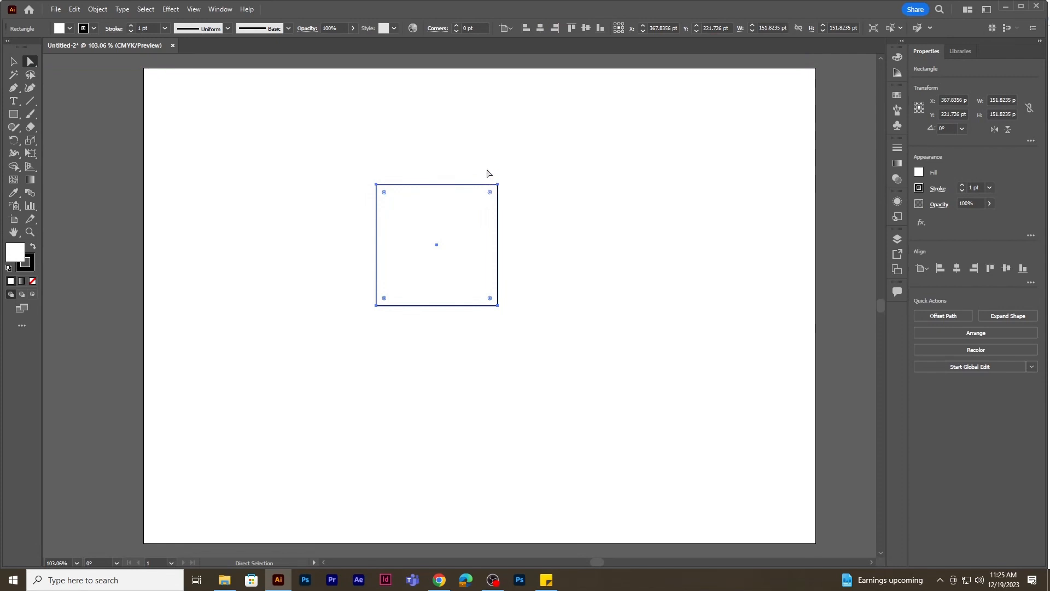
left_click_drag(486, 168, 509, 203)
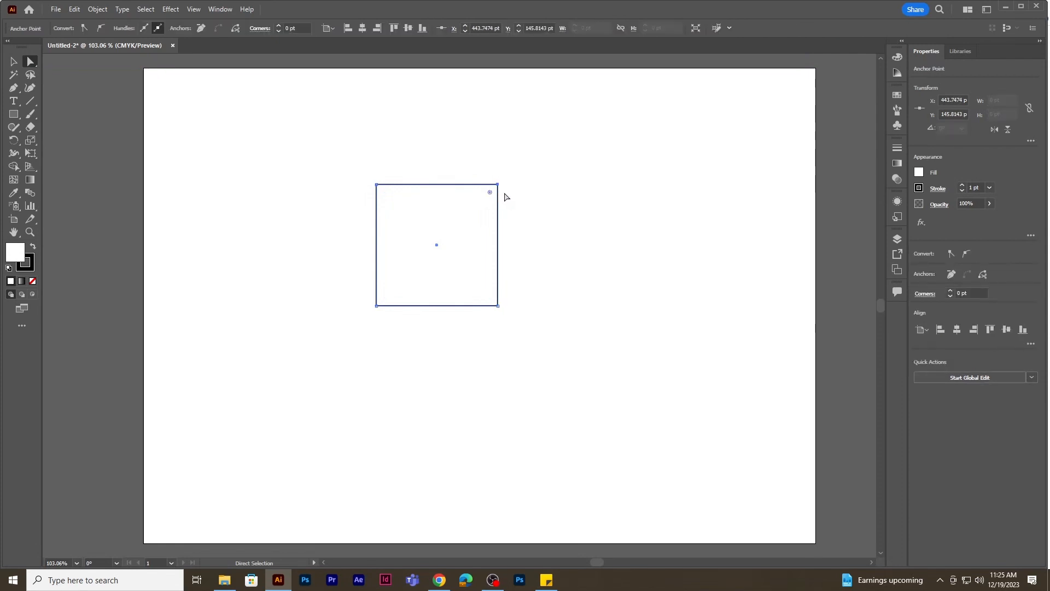
key("Delete")
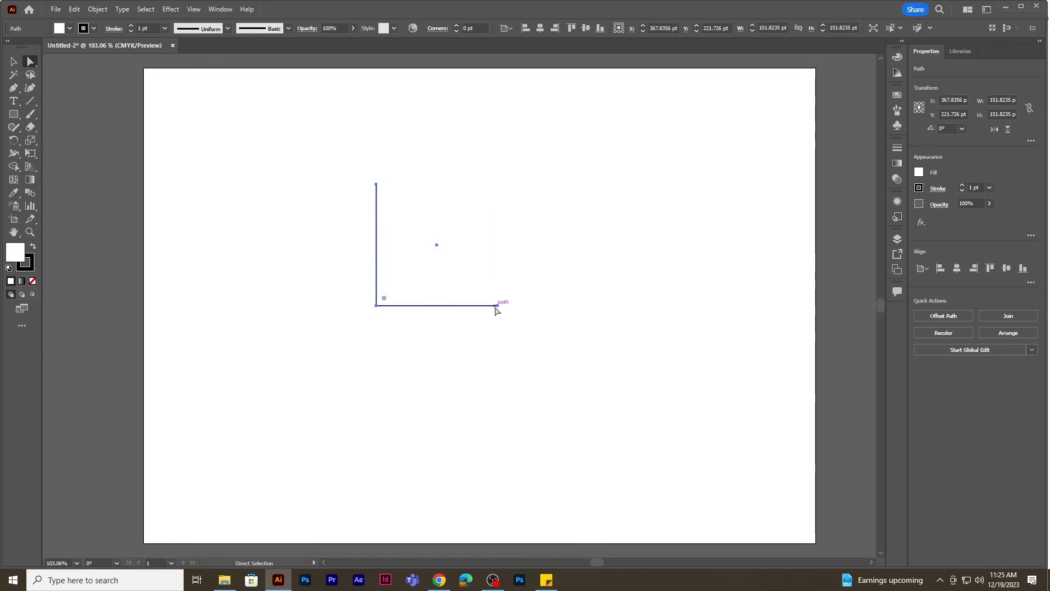
Step: Set the L-shaped path's stroke weight to 13 pt and apply a width profile that tapers to a point at one end
left_click(130, 27)
left_click(130, 28)
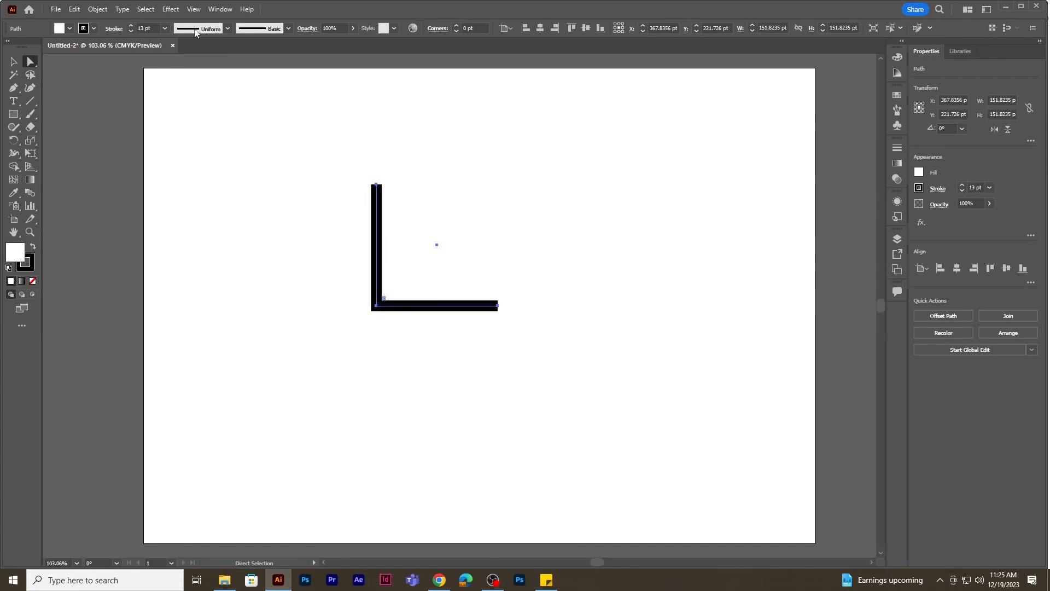
left_click(224, 29)
left_click(208, 118)
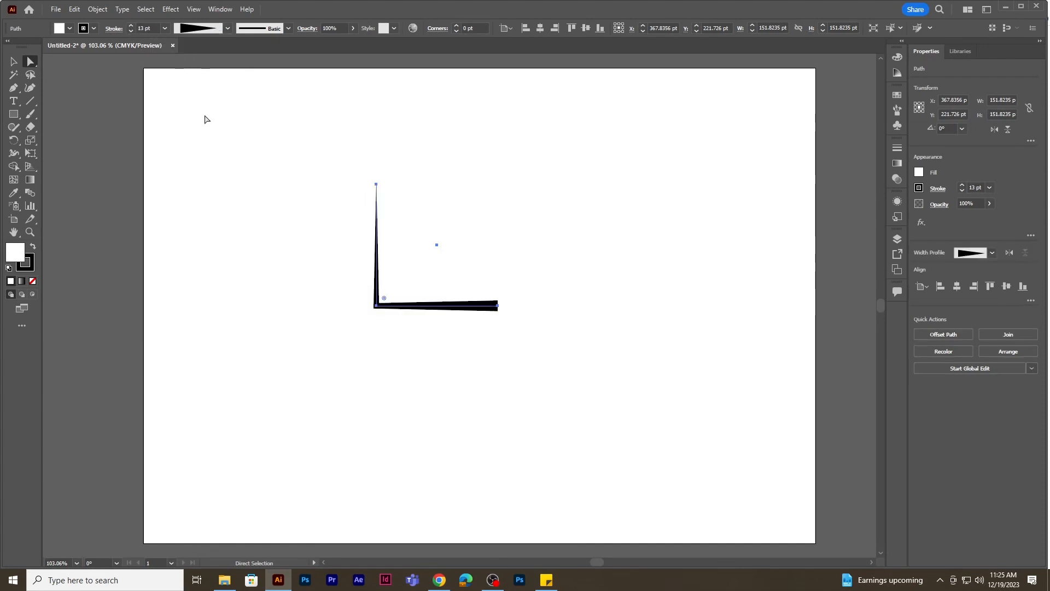
Step: Deselect the tapered L-shaped path to check its look, then select it whole and delete it
left_click(19, 63)
left_click(593, 232)
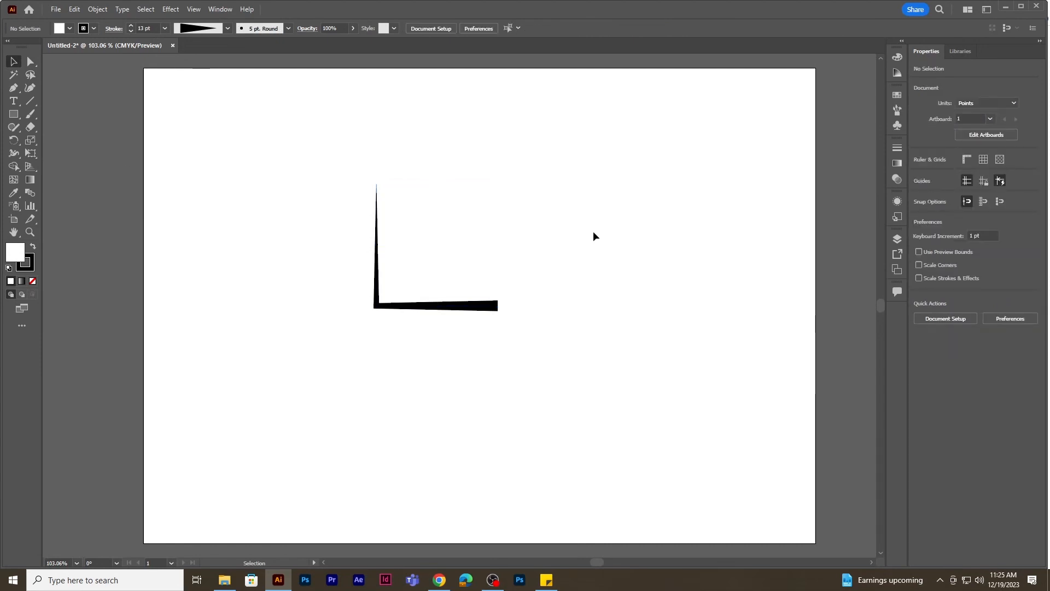
left_click(482, 305)
key("Delete")
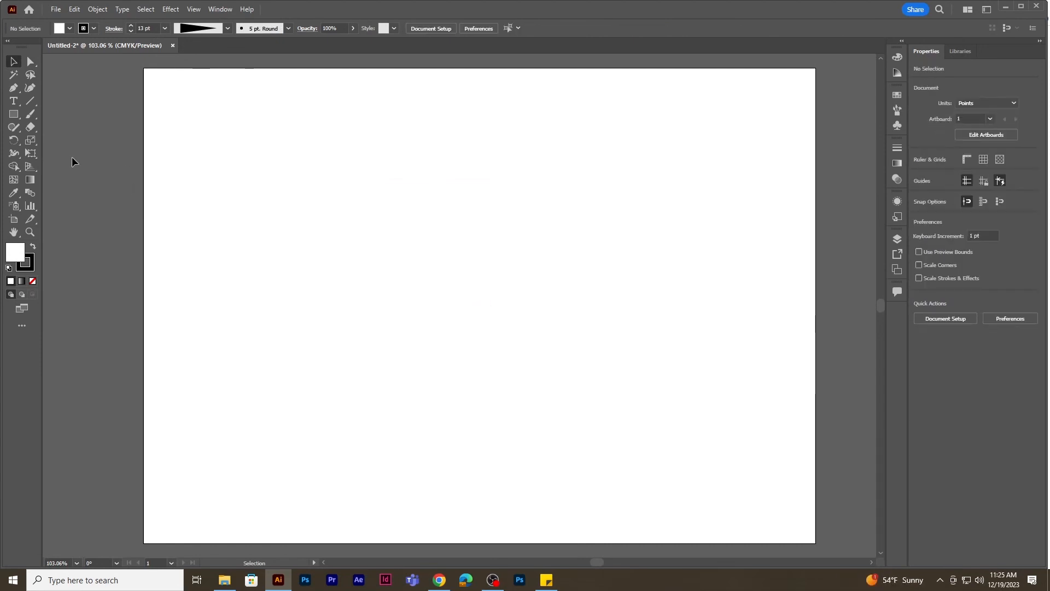
Step: Draw a circle about 182 pt in diameter from its centre outward and move it slightly down and to the right
left_click(14, 114)
left_click(54, 140)
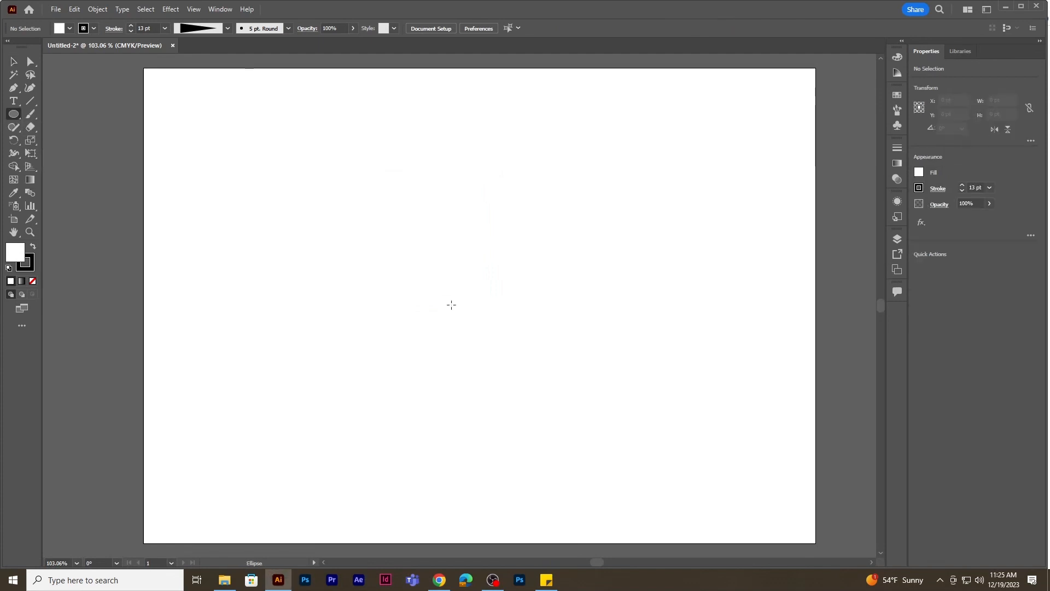
left_click_drag(448, 263, 498, 336)
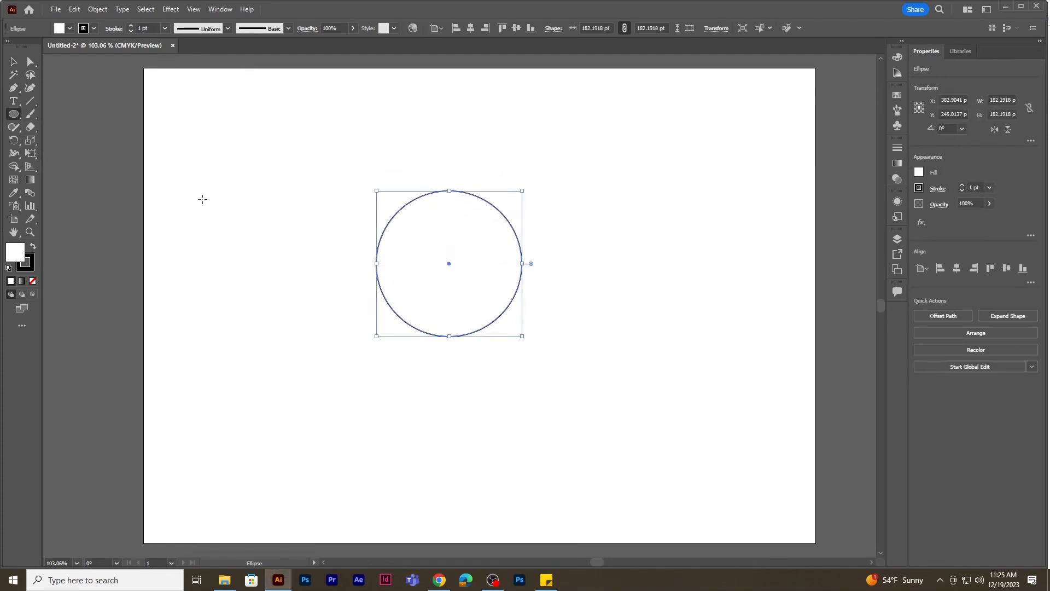
left_click(17, 64)
left_click_drag(420, 201, 461, 238)
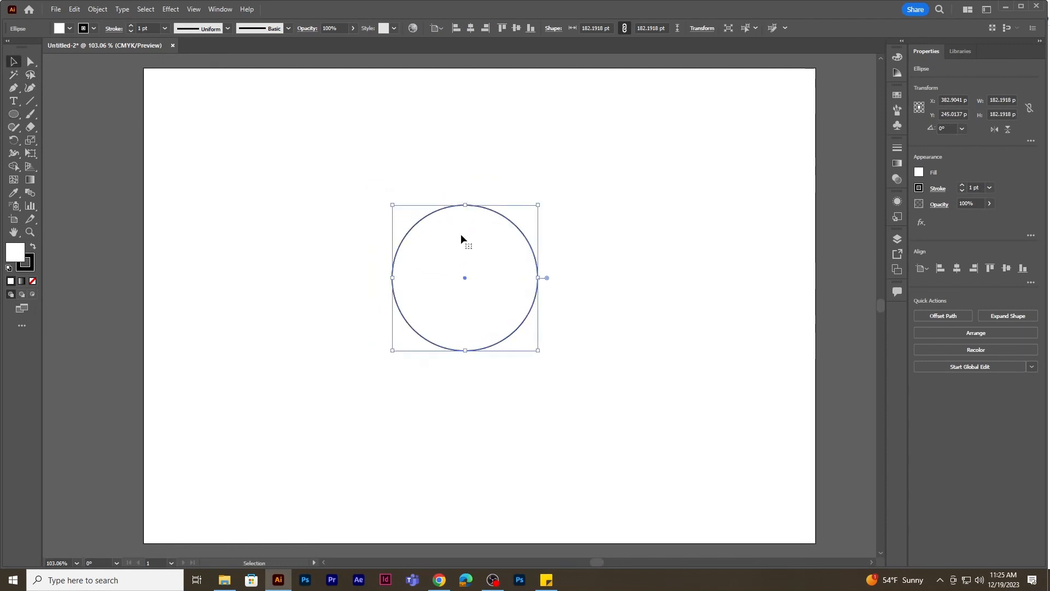
Step: Pull the circle's top anchor point straight down about 66 pt and convert its bottom anchor point to a corner
left_click(32, 63)
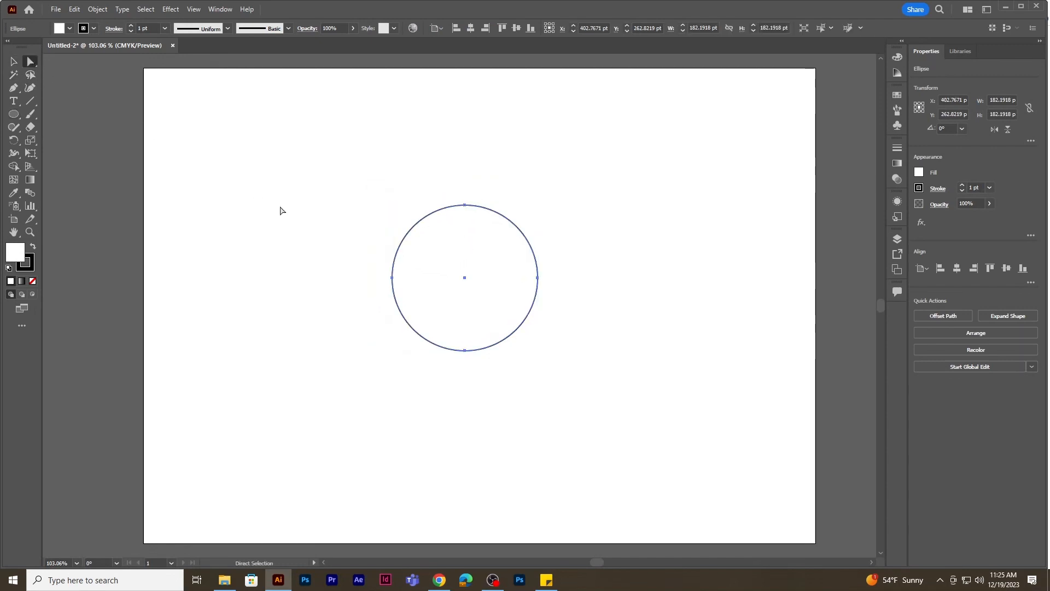
left_click_drag(440, 172, 464, 257)
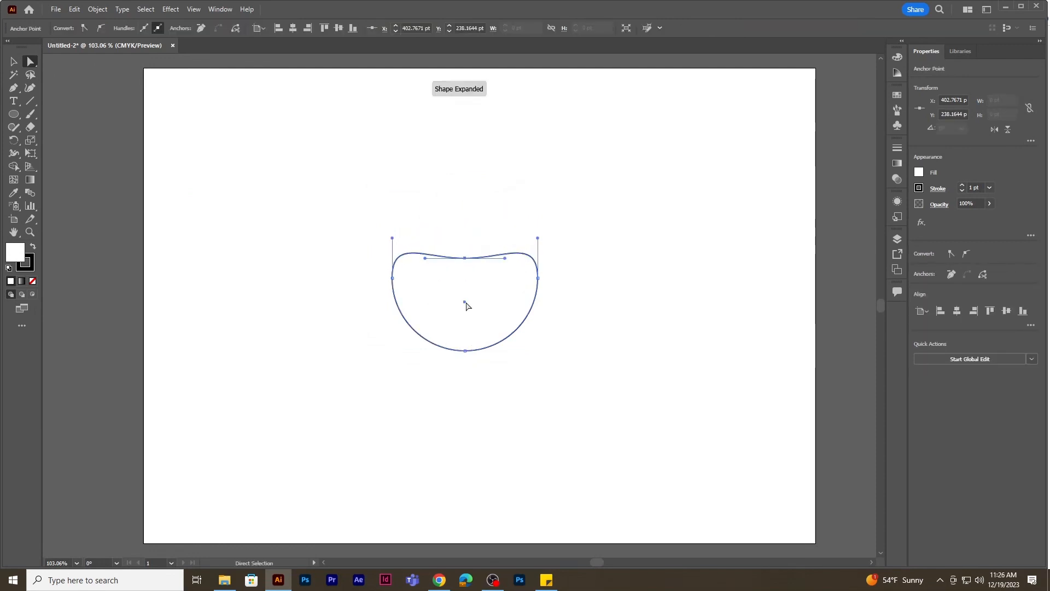
left_click(465, 350)
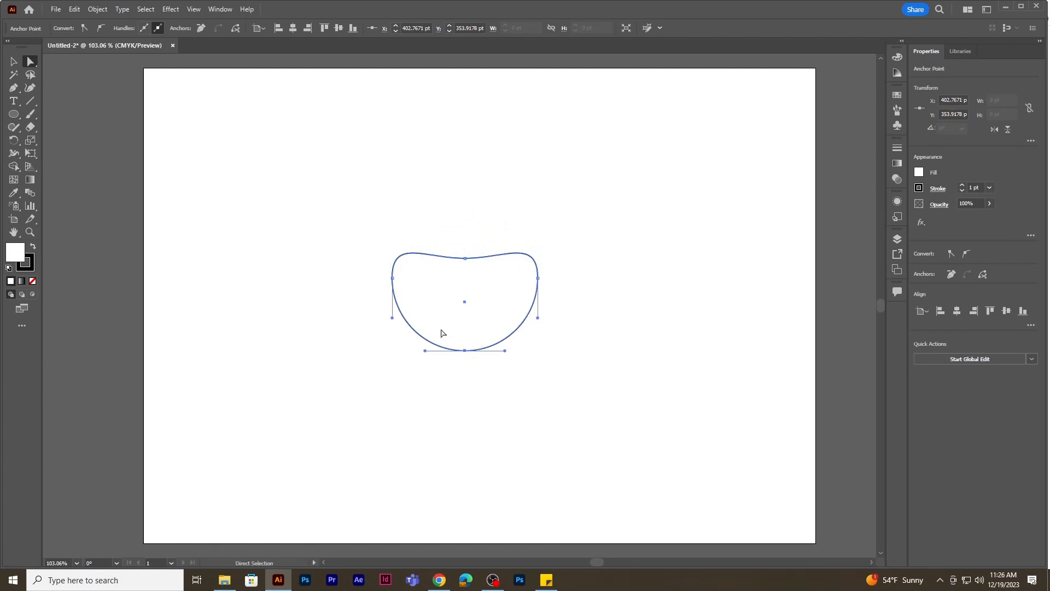
left_click(84, 29)
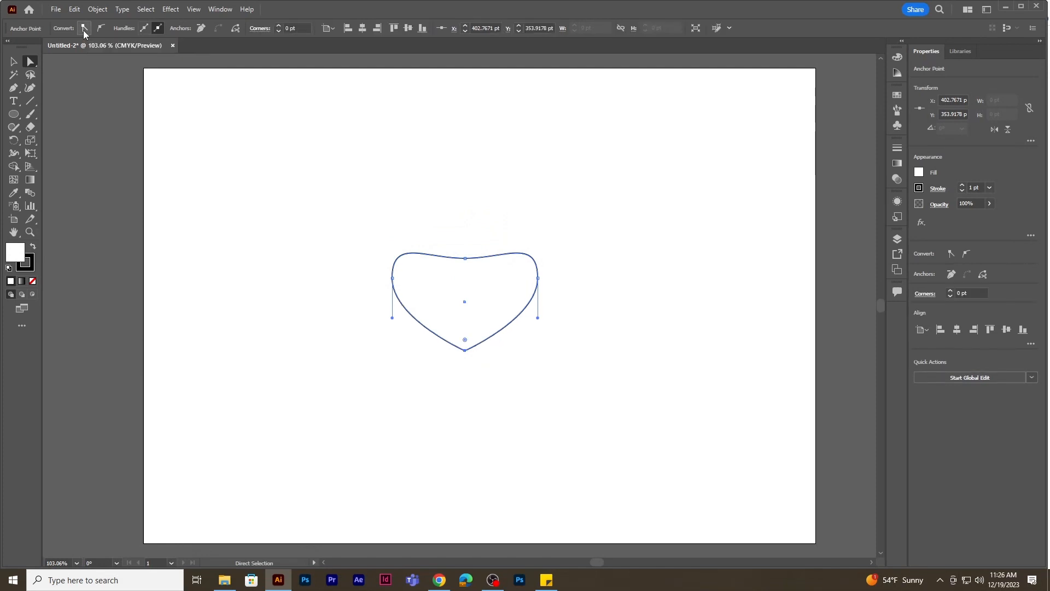
Step: Tilt the direction handles of the heart shape's left and right anchor points so both upper sides lean inward, then deselect the shape
left_click(392, 278)
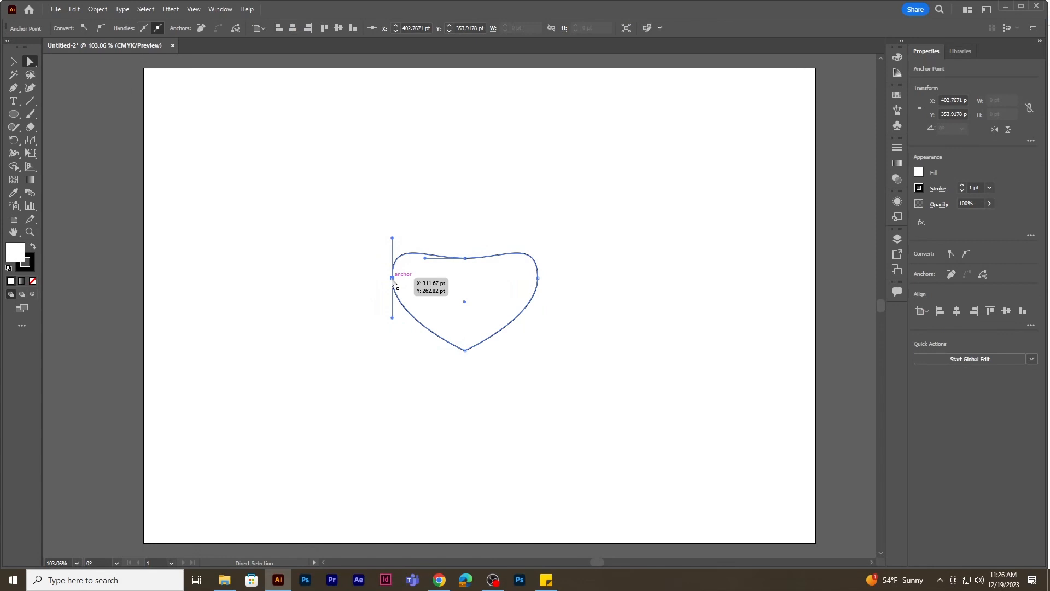
left_click_drag(391, 316, 380, 316)
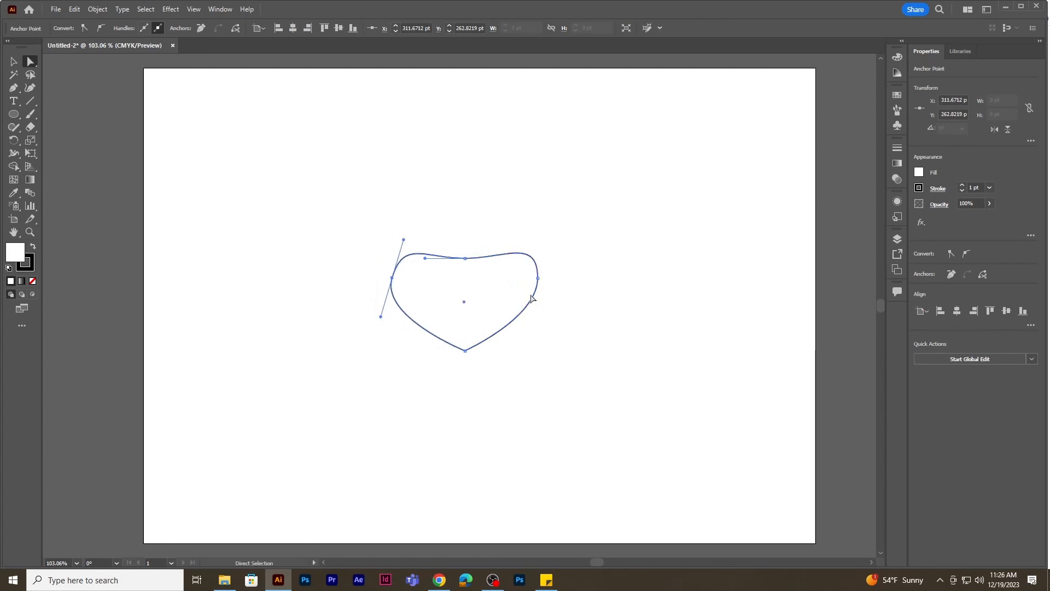
left_click(537, 277)
left_click_drag(537, 238, 525, 237)
left_click(549, 422)
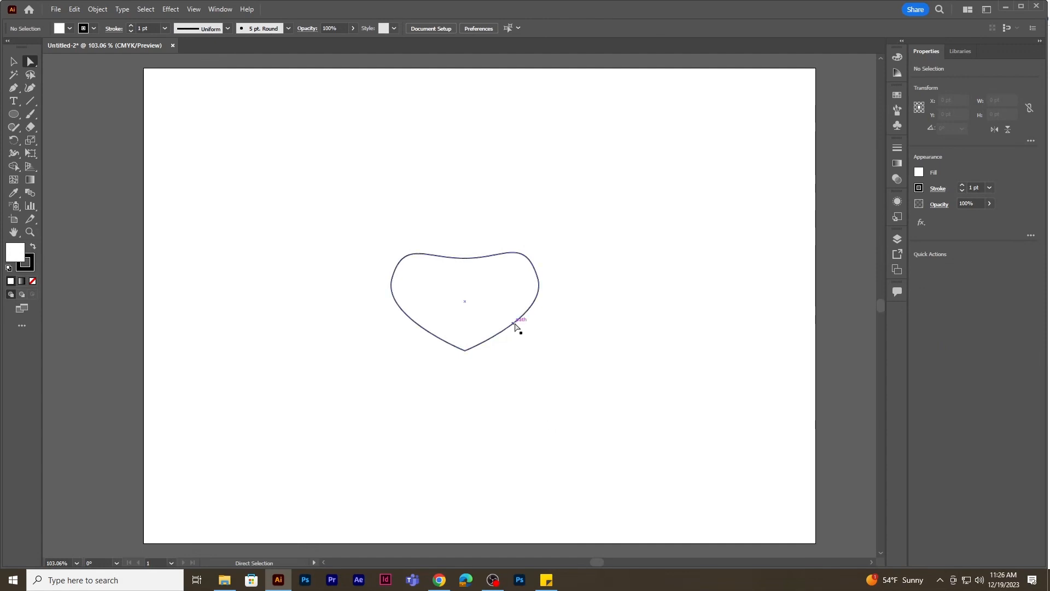
Step: Delete the heart shape and draw an upright ellipse about 209 pt wide and 303 pt high in its place
left_click(14, 61)
left_click_drag(352, 225, 612, 425)
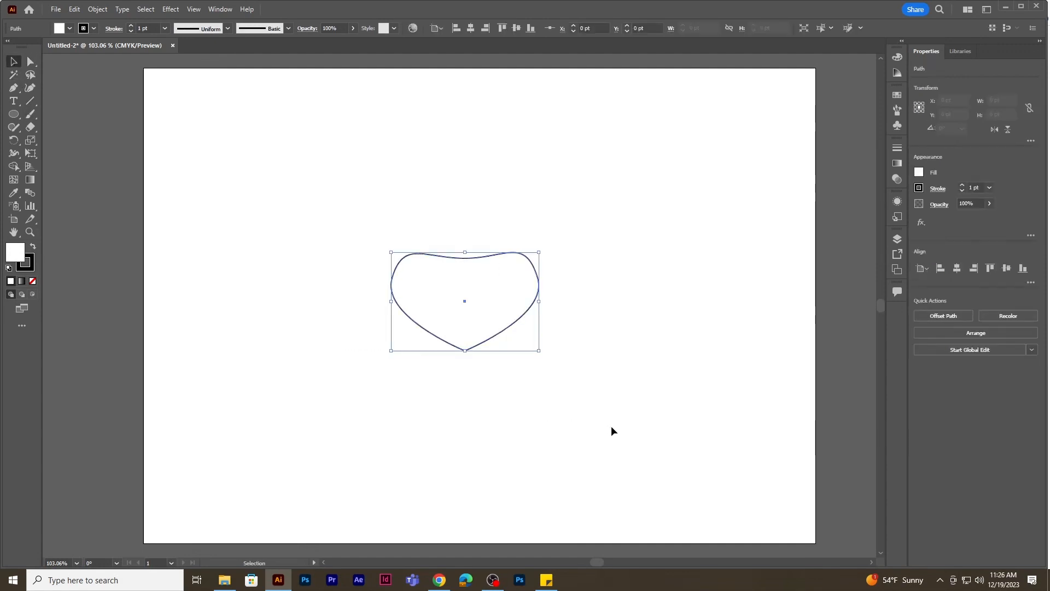
key("Delete")
left_click(21, 116)
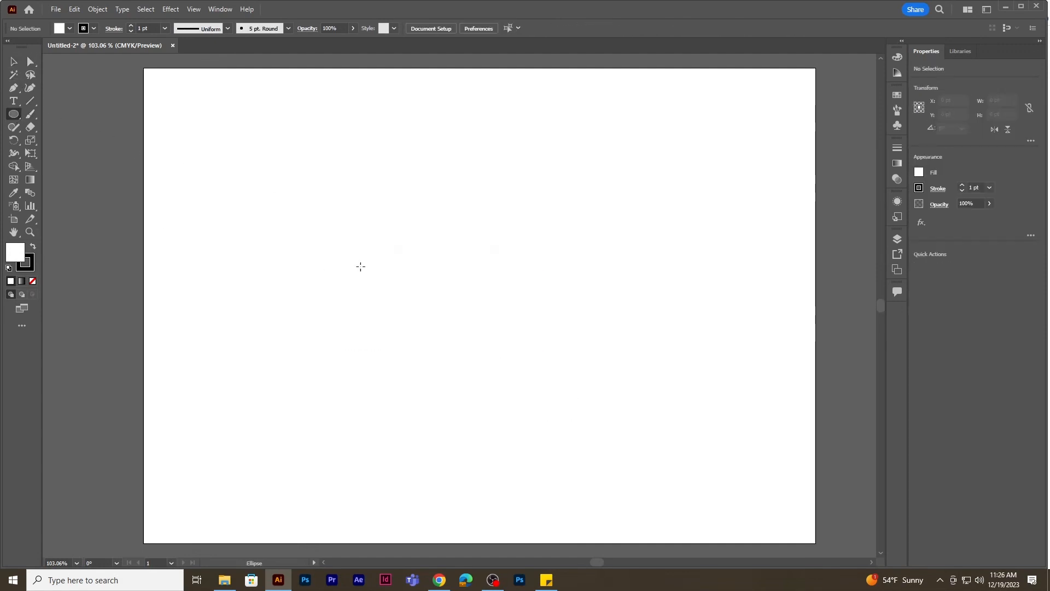
left_click_drag(369, 153, 537, 395)
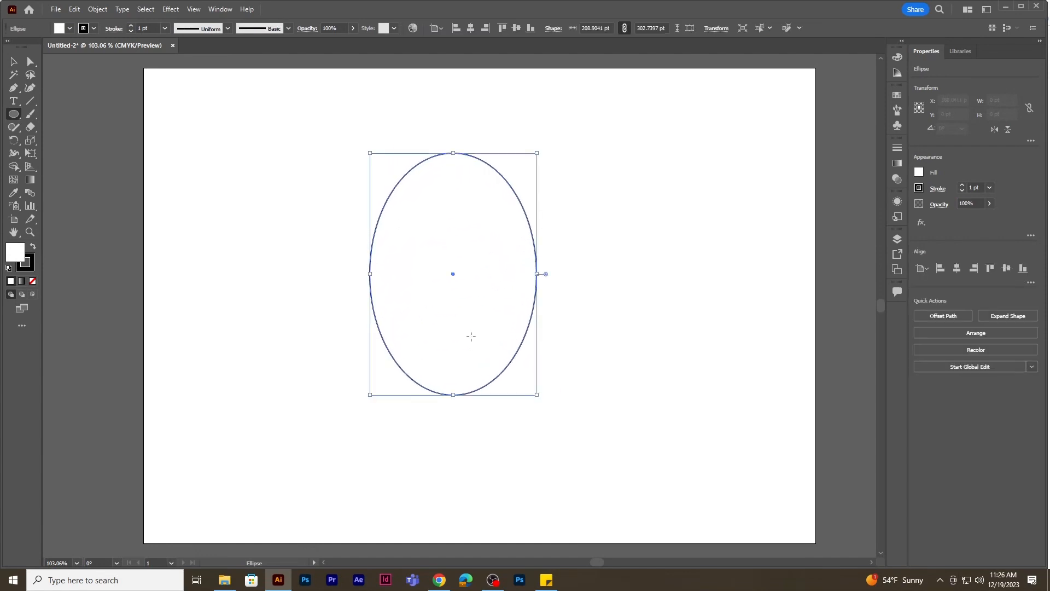
Step: Reshape the ellipse by tilting its right anchor's handles outward, moving that anchor about 26 pt inward and the left anchor about 16 pt outward
left_click(31, 62)
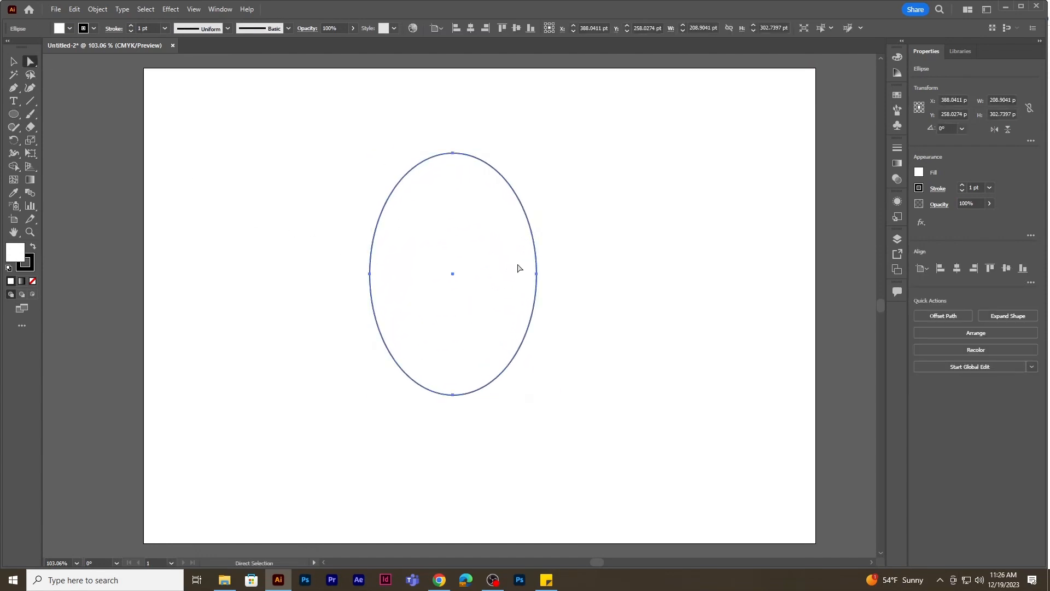
left_click(536, 276)
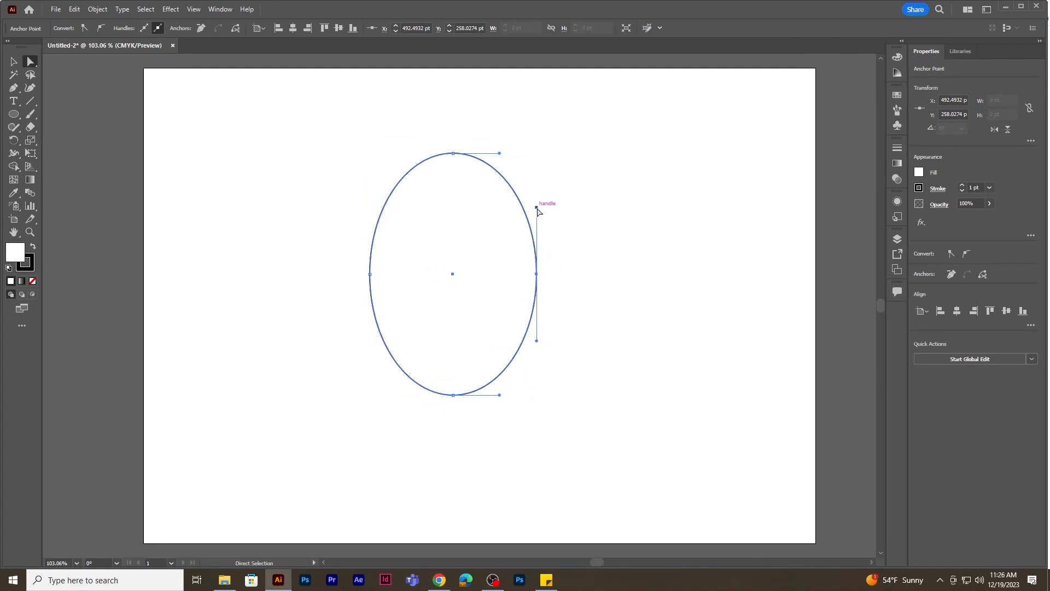
left_click_drag(537, 210, 575, 216)
left_click_drag(537, 274, 515, 281)
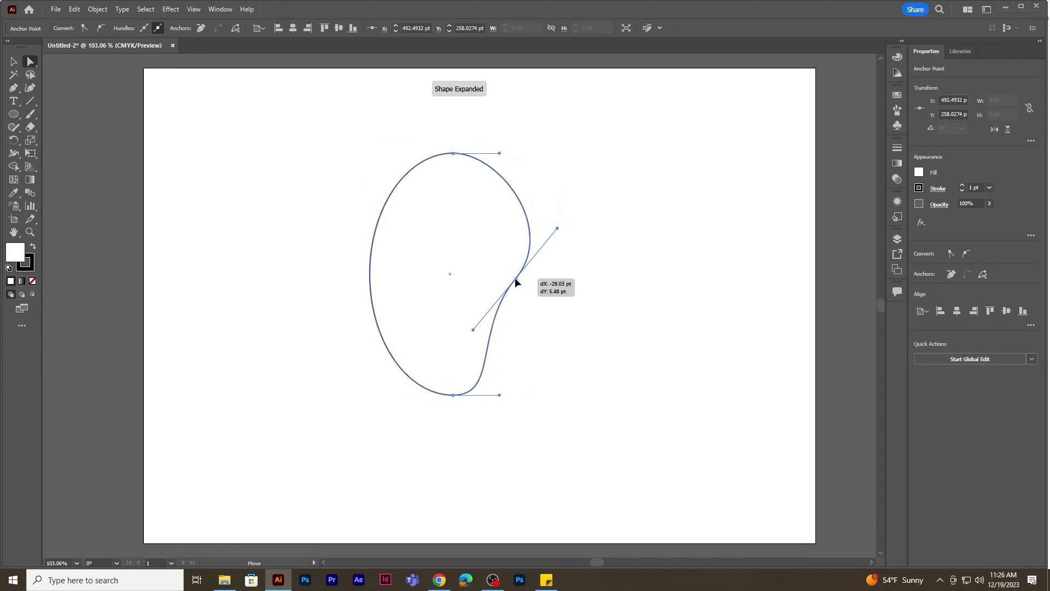
left_click_drag(515, 281, 515, 281)
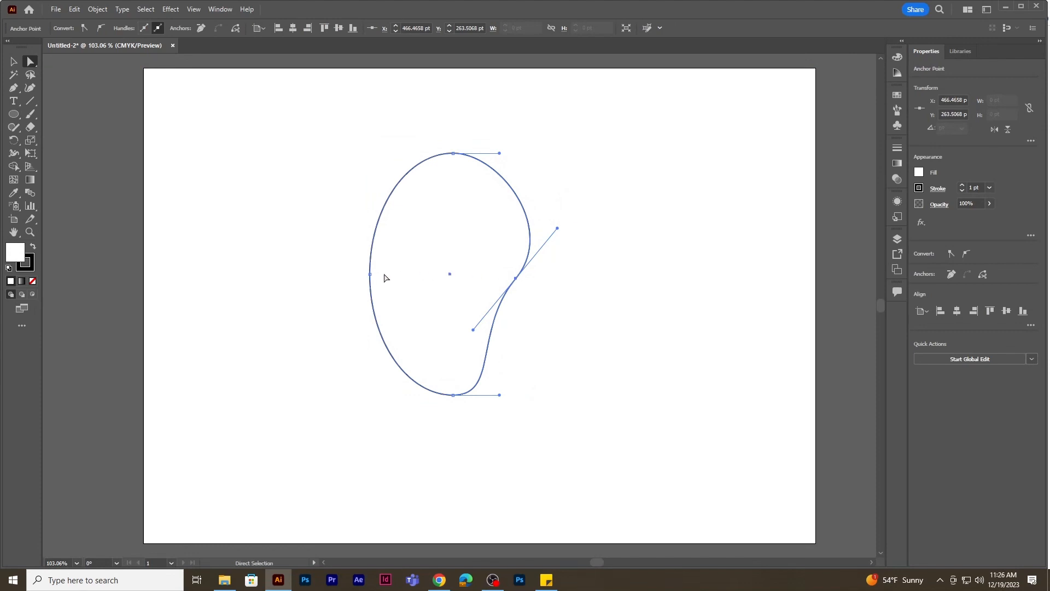
left_click_drag(370, 274, 357, 275)
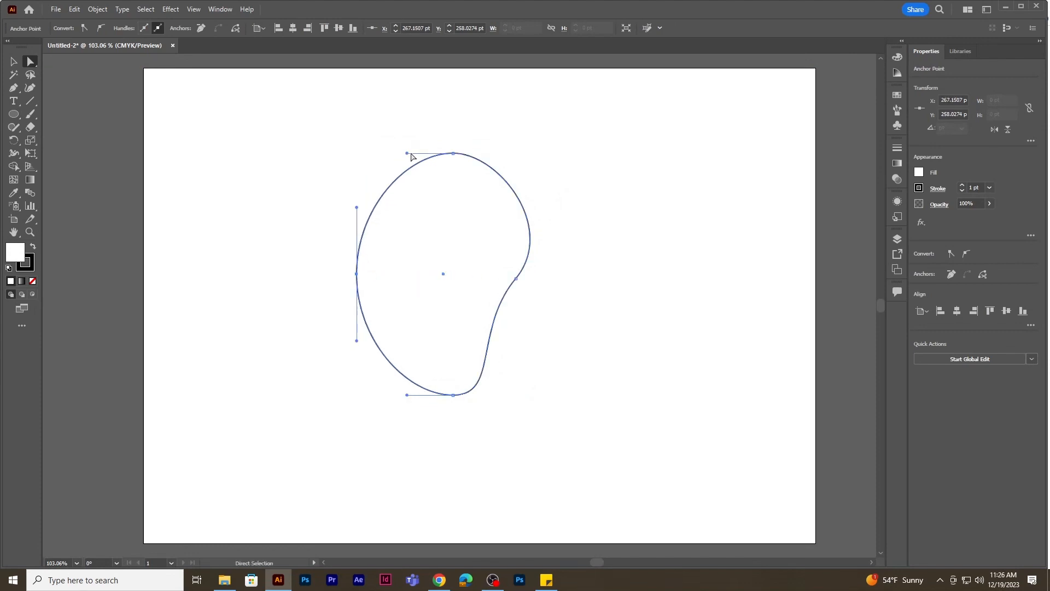
Step: Extend the ellipse's top anchor handle outward and slightly upward, and nudge the right anchor point slightly inward and down
left_click_drag(406, 153, 393, 150)
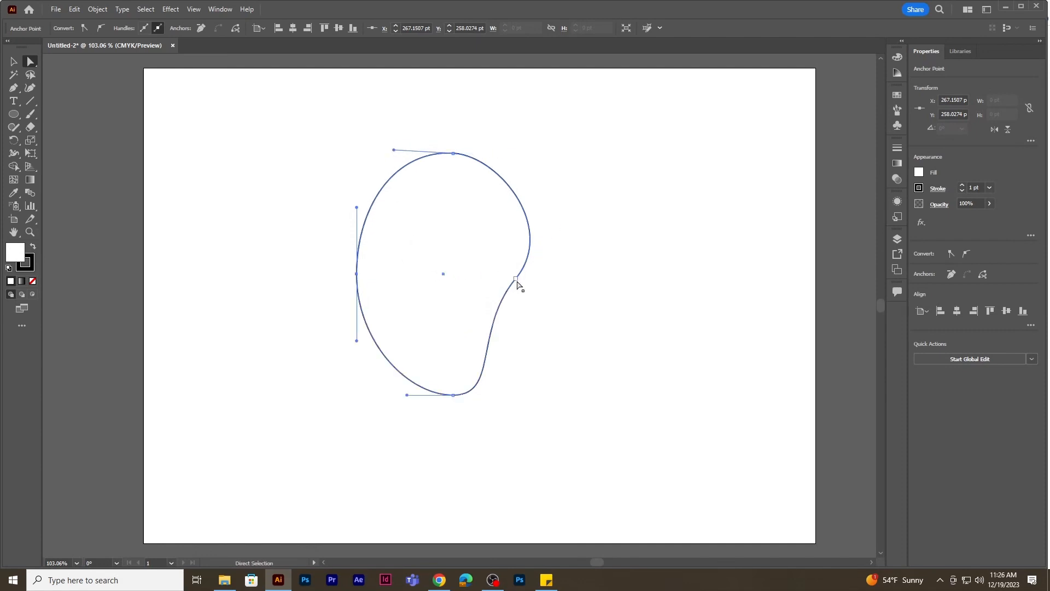
left_click_drag(516, 282, 514, 282)
left_click(13, 61)
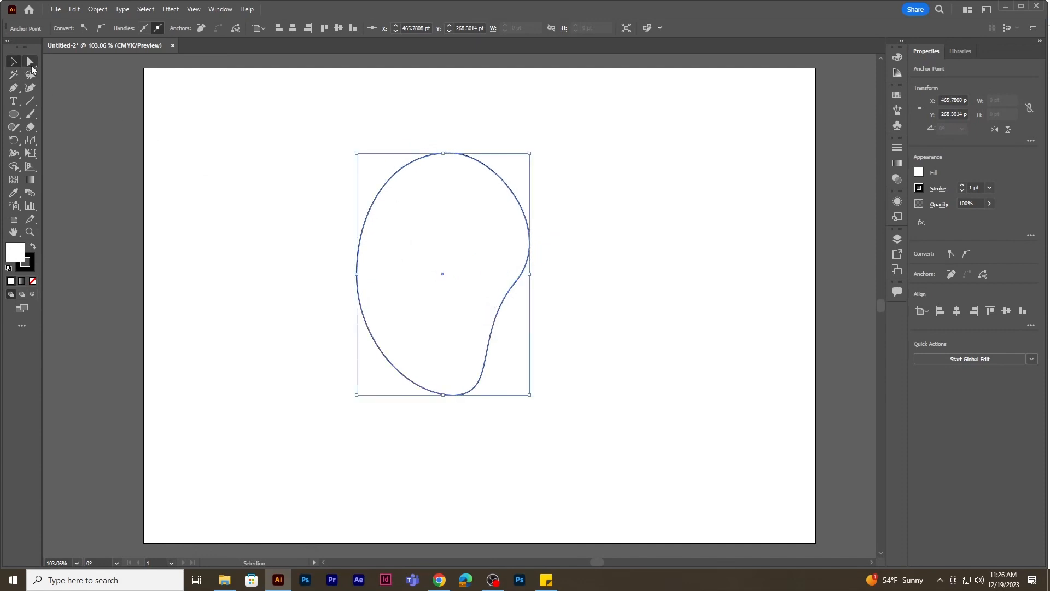
left_click(275, 365)
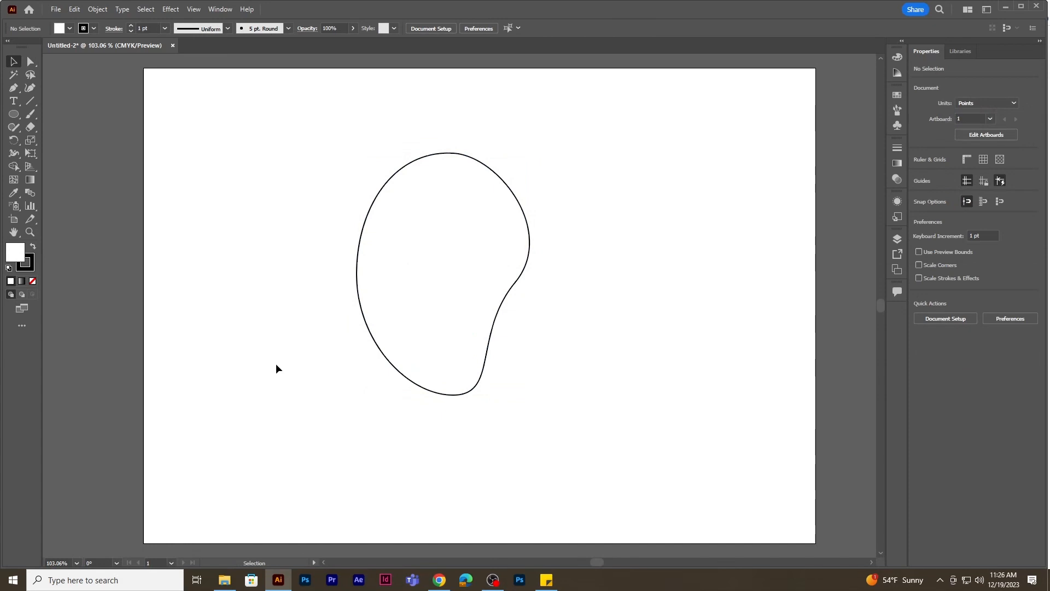
Step: Delete the reshaped ellipse and draw an upright ellipse about 192 pt wide and 277 pt high in its place
left_click(502, 293)
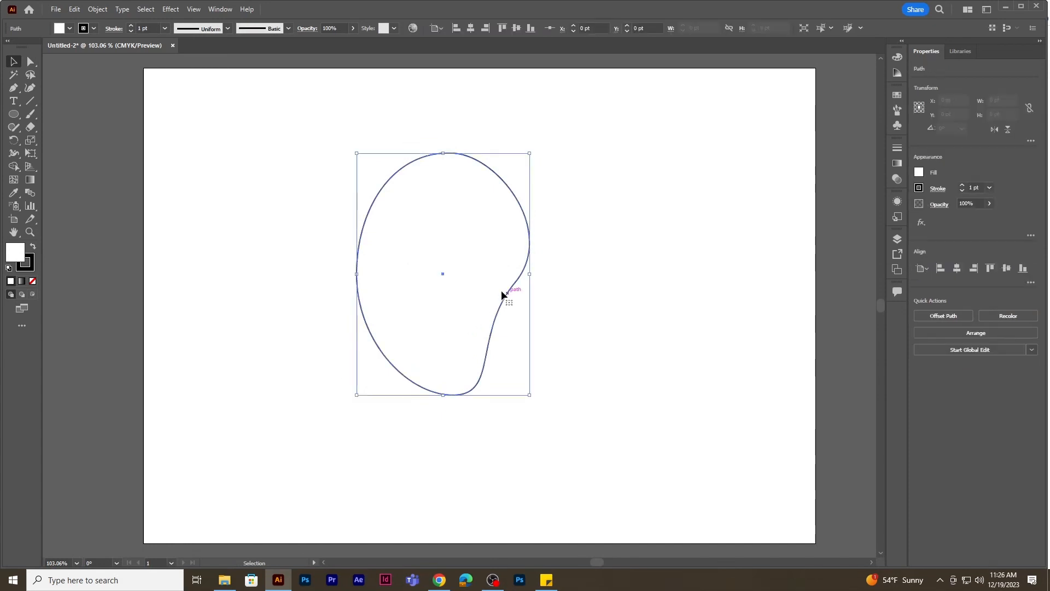
key("Delete")
left_click(14, 114)
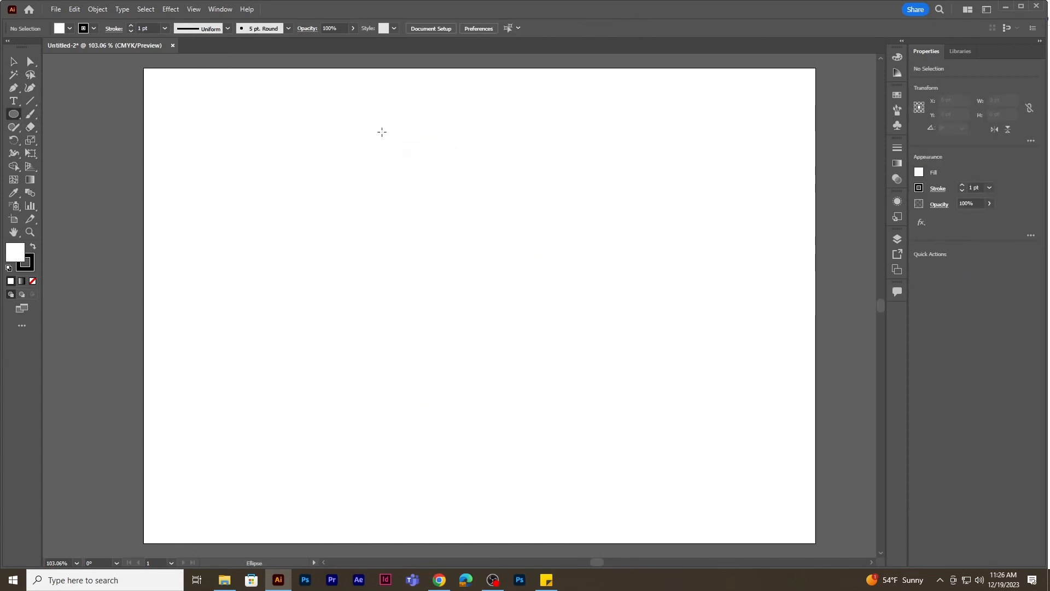
left_click_drag(382, 132, 535, 352)
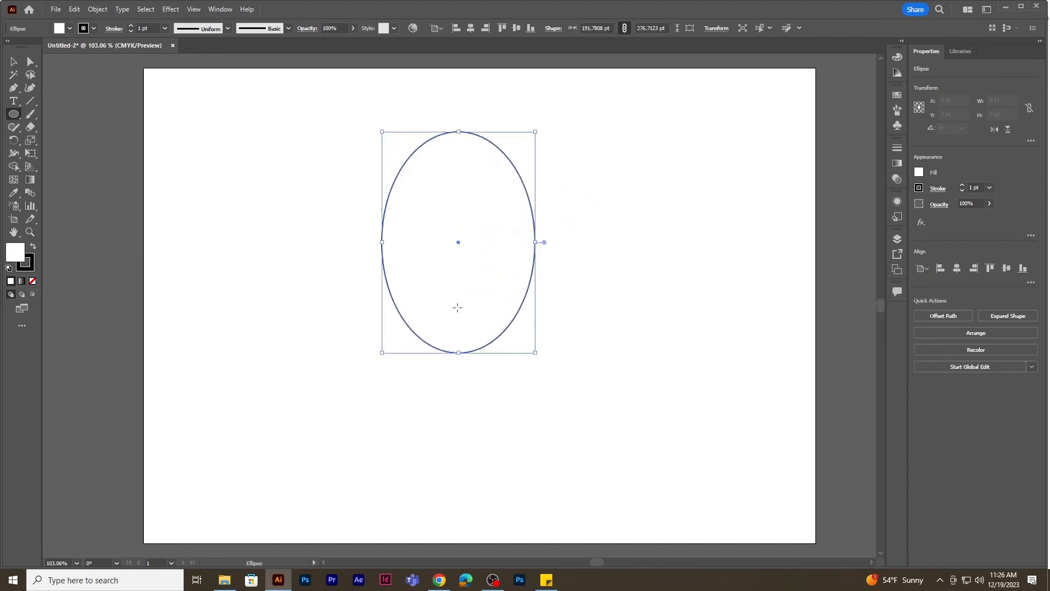
Step: Shape the ellipse into an egg by moving its left and right anchor points together about 30 pt straight down
left_click(31, 65)
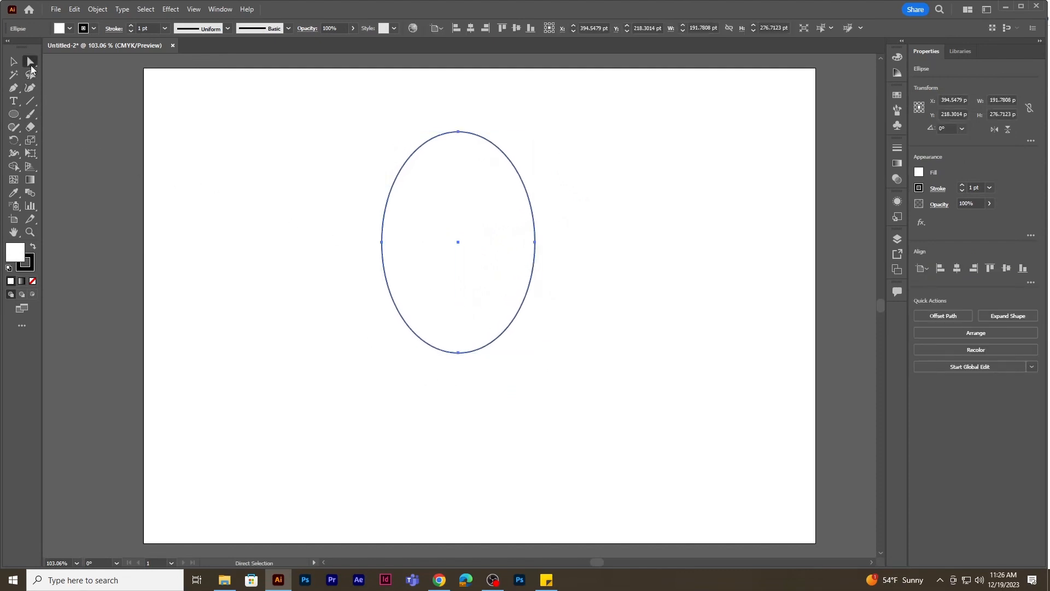
left_click(382, 242)
left_click(534, 242)
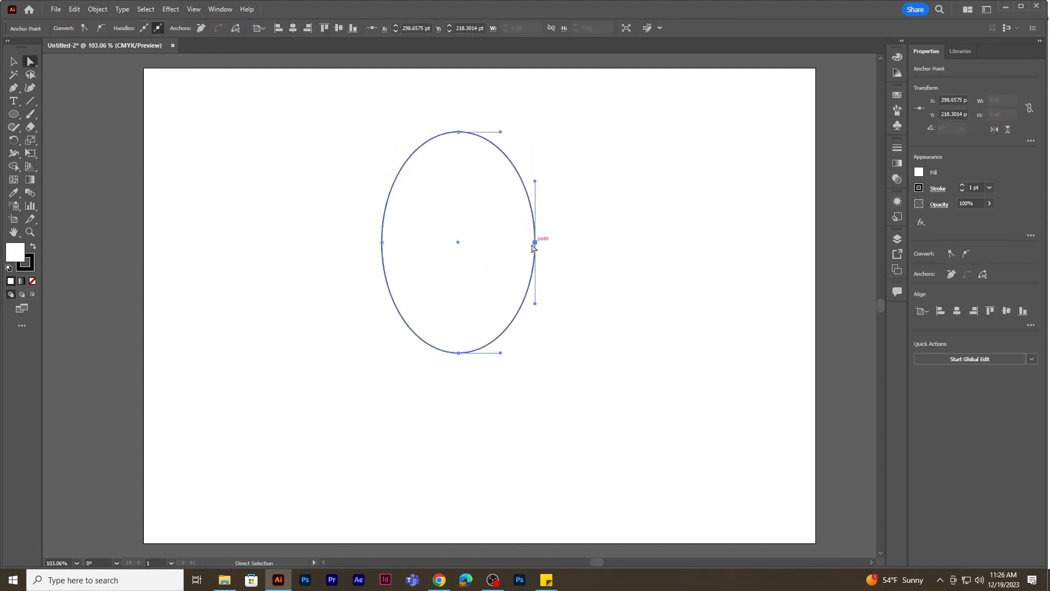
left_click_drag(360, 223, 549, 254)
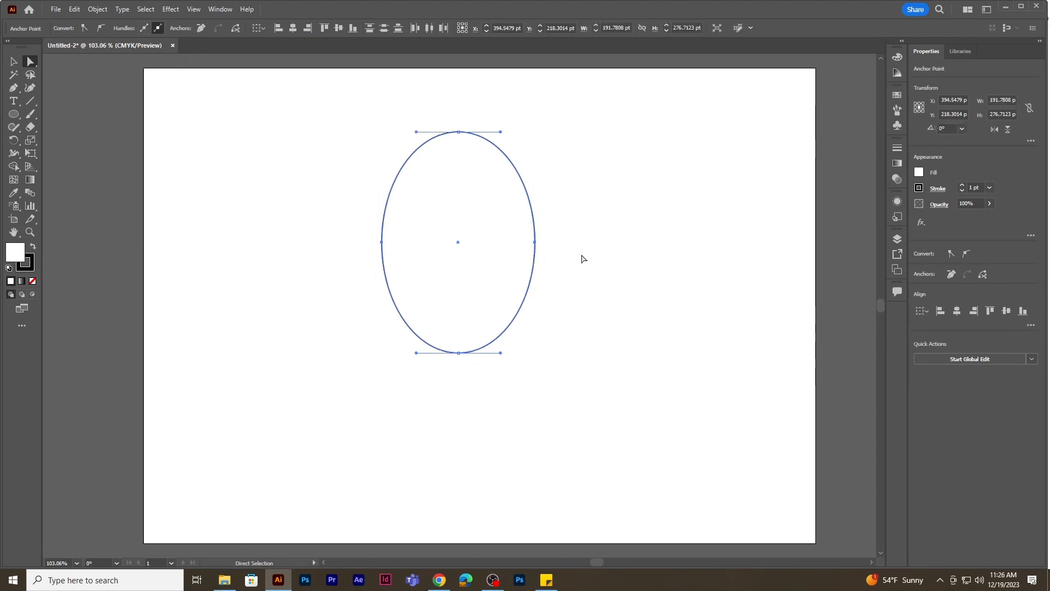
key("shift+Down")
key("shift+Down")
key("shift+Down")
key("shift+Down")
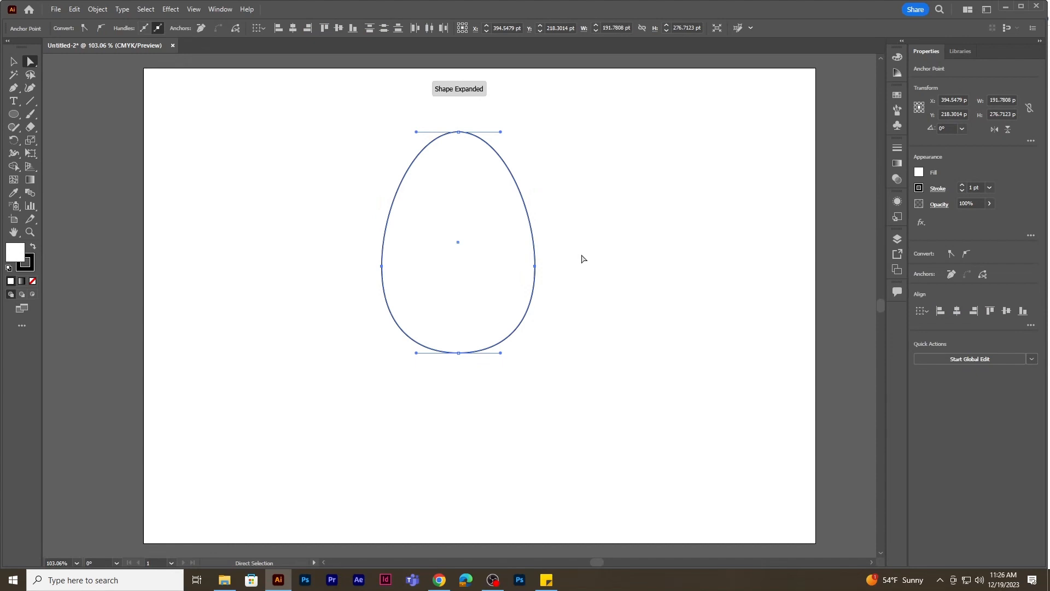
left_click(15, 62)
left_click(248, 188)
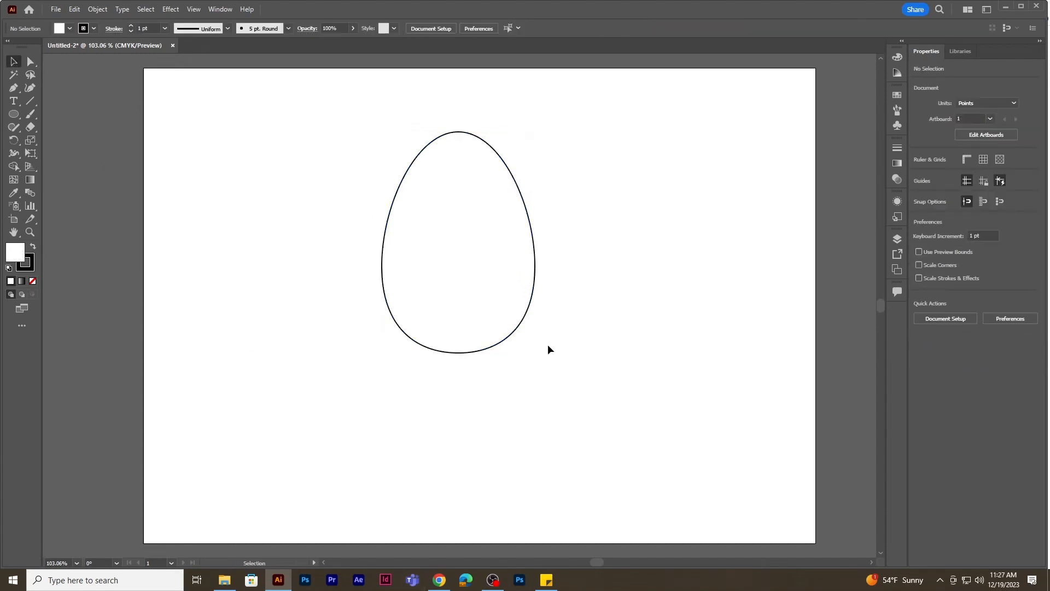
Step: Delete the egg shape and draw a square about 140 pt wide from its centre near the middle of the artboard
left_click(534, 285)
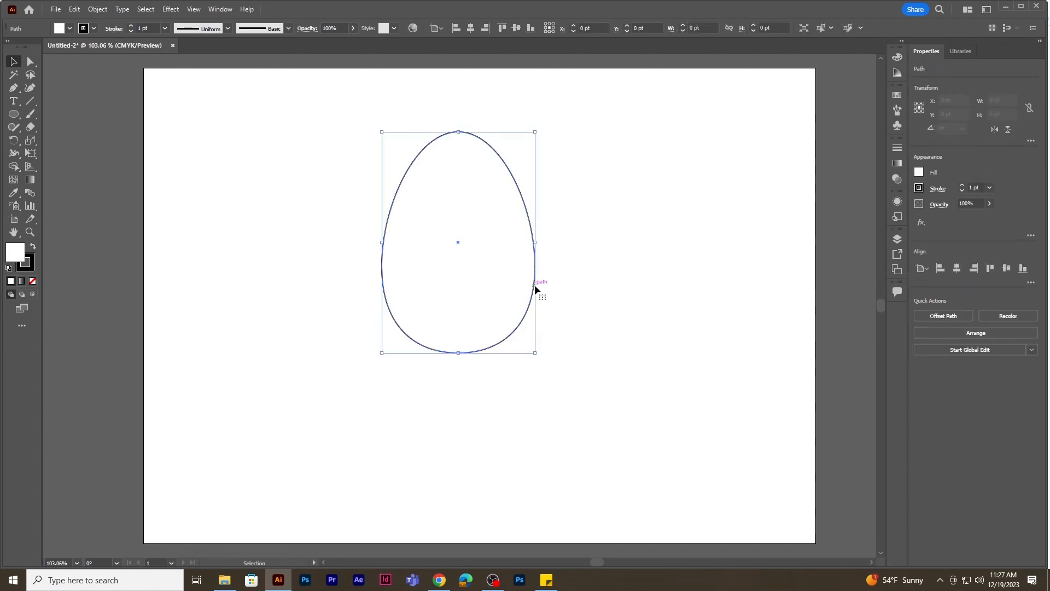
left_click(526, 286)
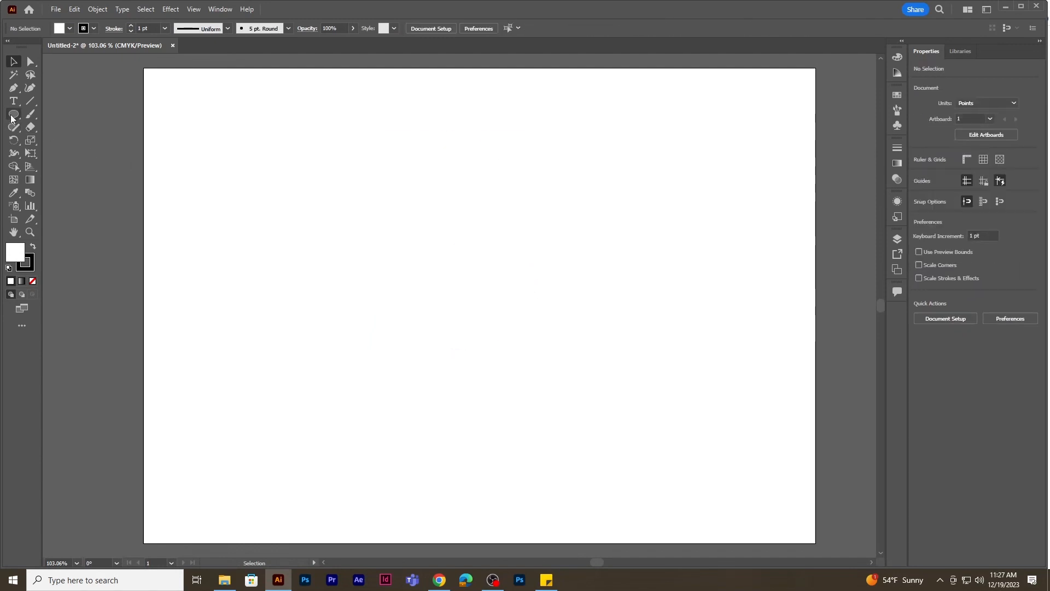
left_click_drag(11, 118, 38, 113)
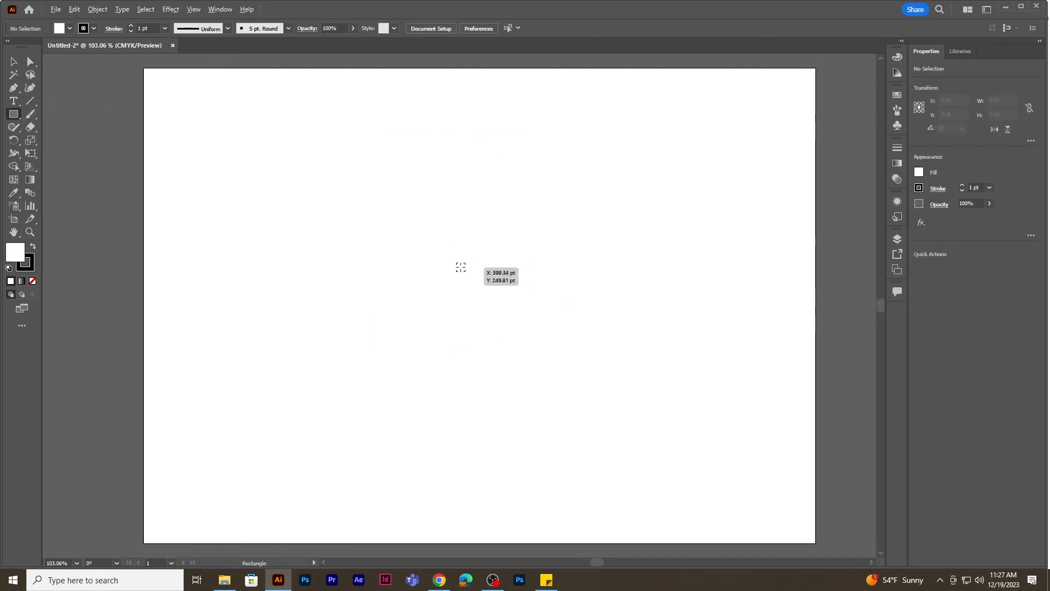
left_click_drag(460, 267, 516, 322)
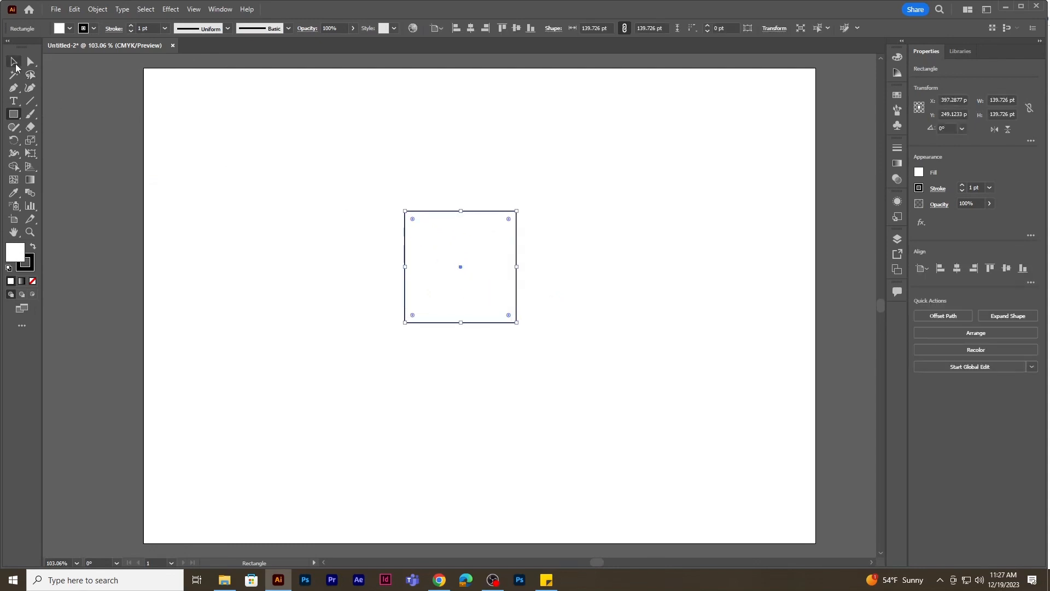
Step: Duplicate the square and arrange three touching squares in an L, one above and one to the right of the corner square
left_click(14, 62)
left_click_drag(459, 272, 487, 325)
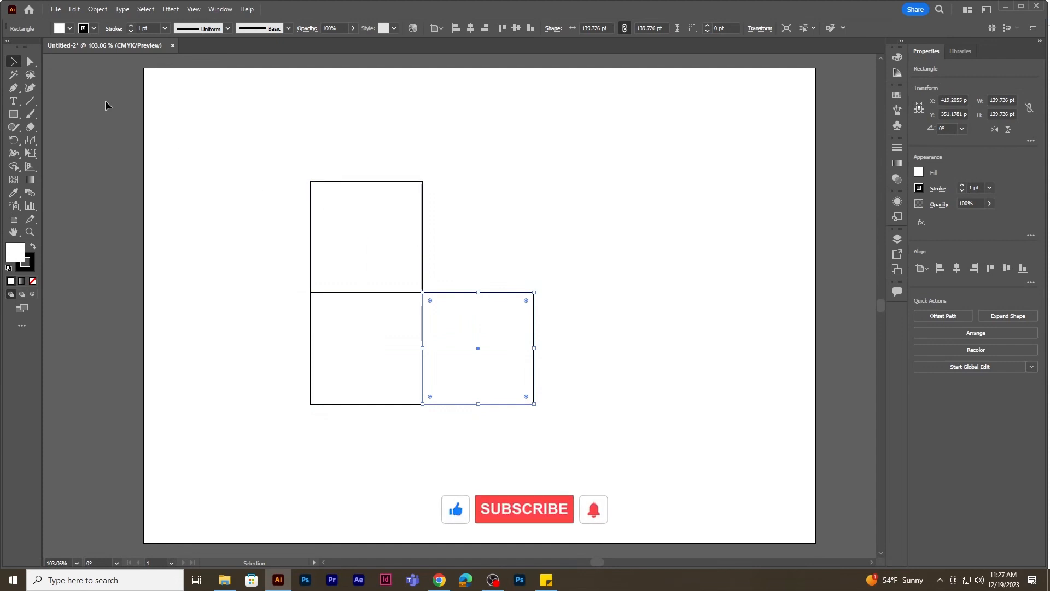
Step: Shift the upper square's top edge about 77 pt right and 67 pt down, and slant the right square's outer edge to meet it
left_click(30, 61)
left_click_drag(277, 159, 486, 235)
left_click(422, 181)
left_click_drag(523, 273, 558, 434)
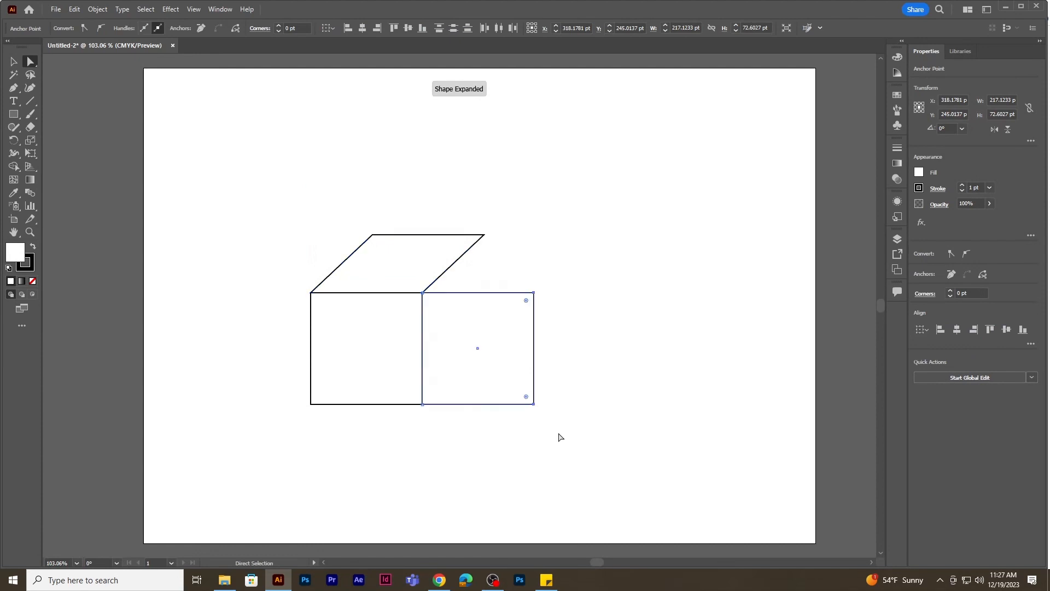
left_click_drag(536, 298, 484, 236)
Step: Raise the left-side anchor points of the box's front and top faces together about 60 pt, and deselect the faces
left_click_drag(250, 176, 392, 445)
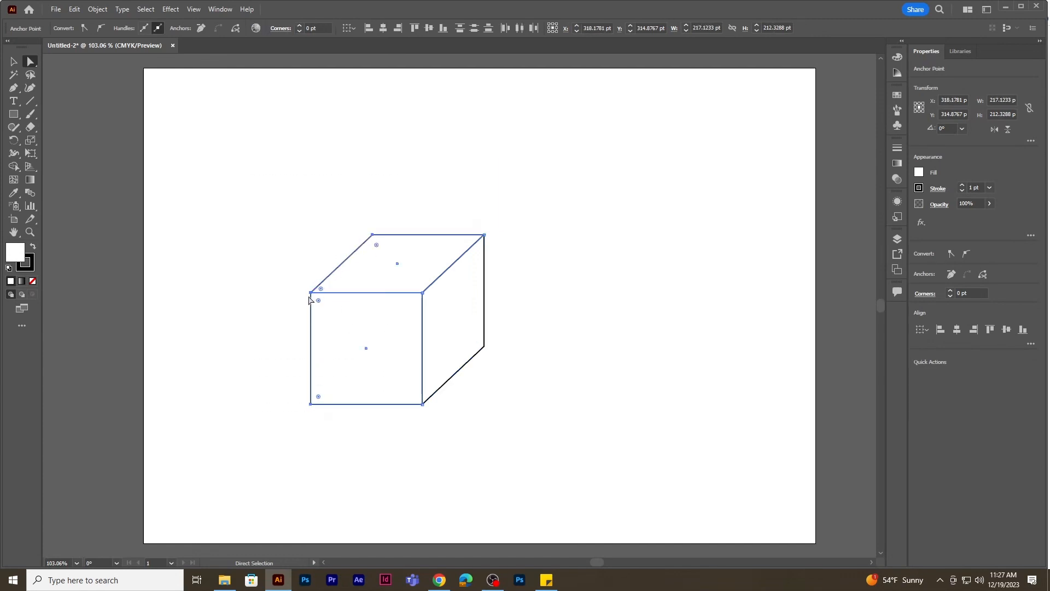
left_click_drag(310, 292, 309, 244)
left_click(14, 62)
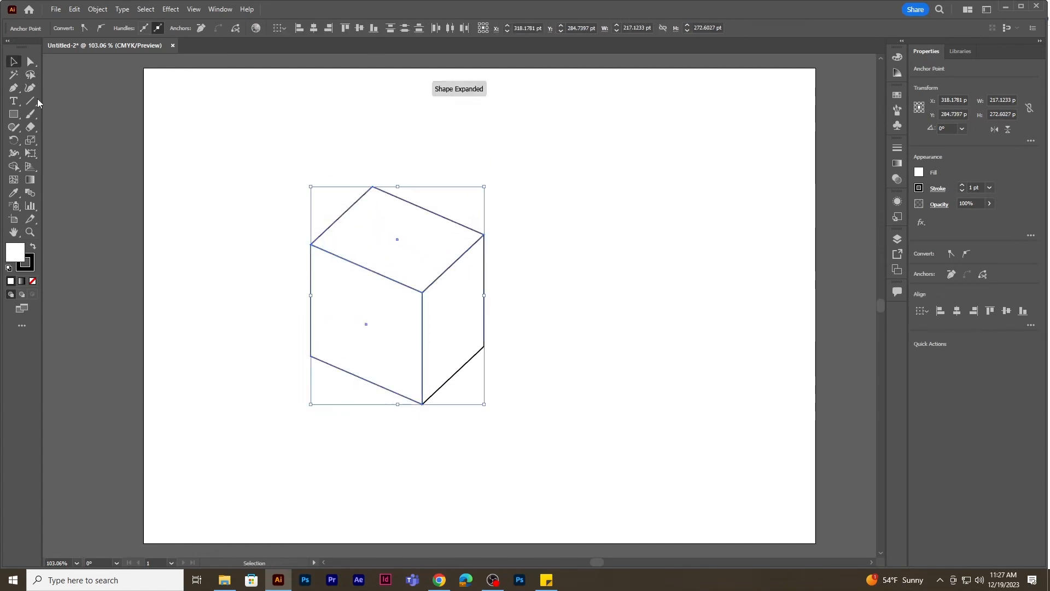
left_click(622, 315)
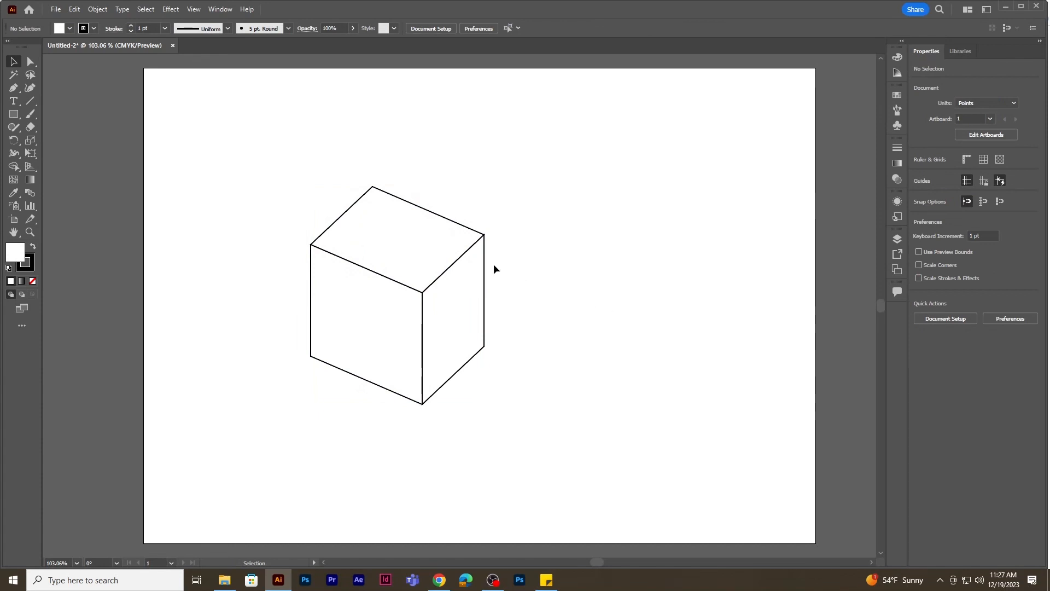
Step: Pull the cube's top, right and front faces apart as separate pieces, and undo all three moves
left_click_drag(397, 239, 412, 186)
left_click_drag(468, 310, 540, 326)
left_click_drag(353, 344, 293, 377)
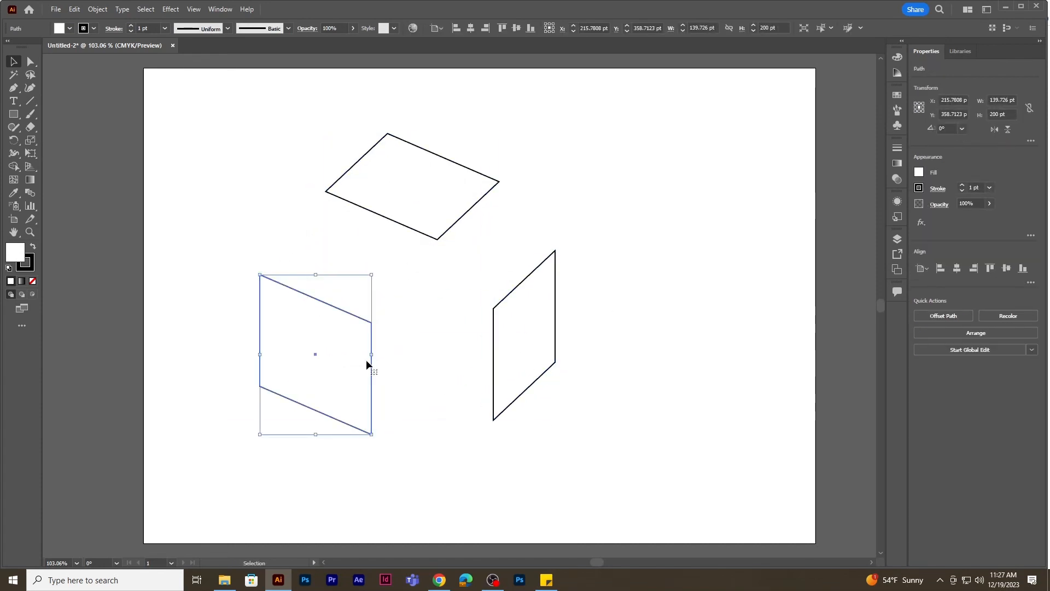
key("ctrl+z")
key("ctrl+z")
key("ctrl+z")
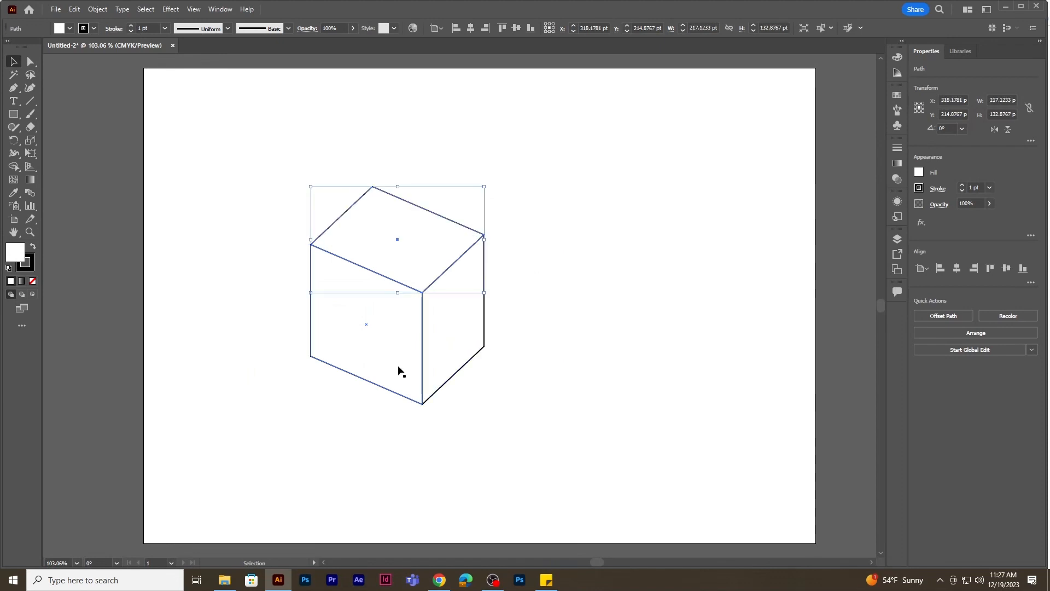
left_click(551, 348)
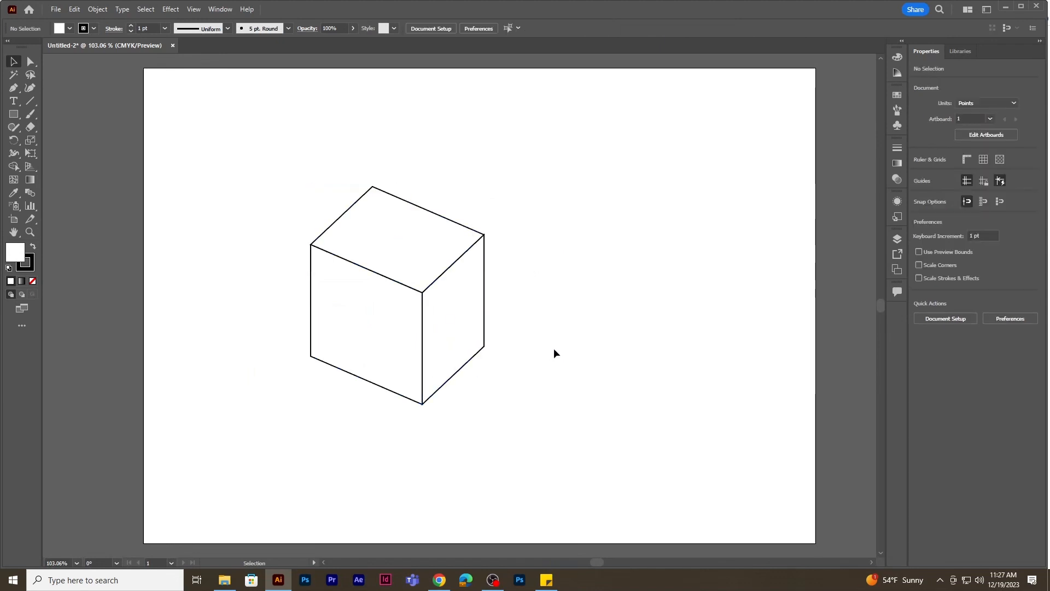